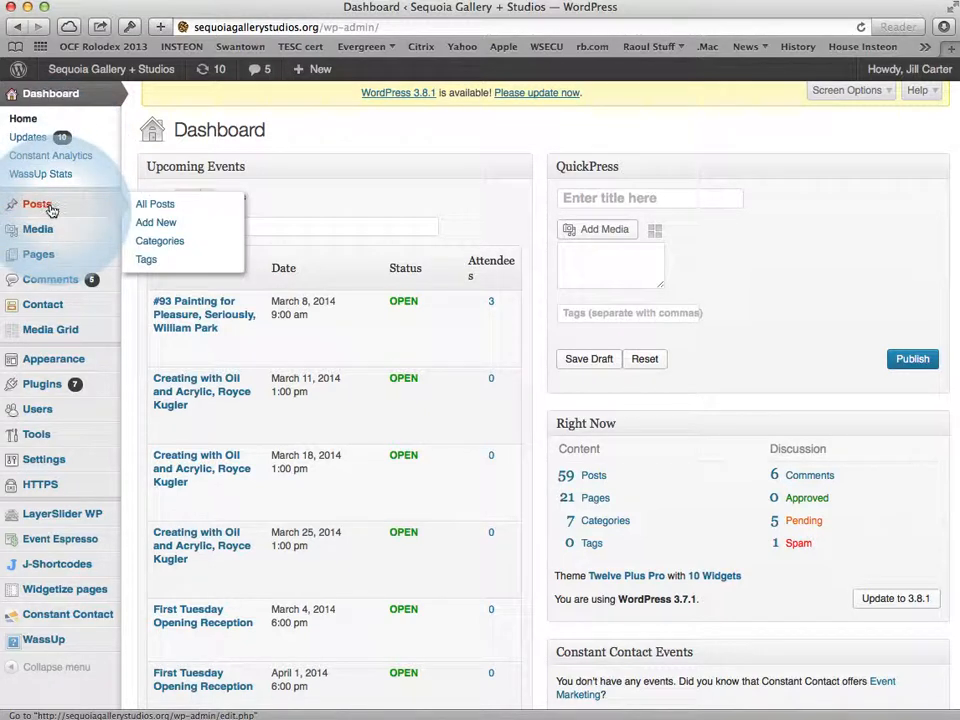
# Step: Open the list of all pages on the site
pyautogui.moveTo(56, 257)
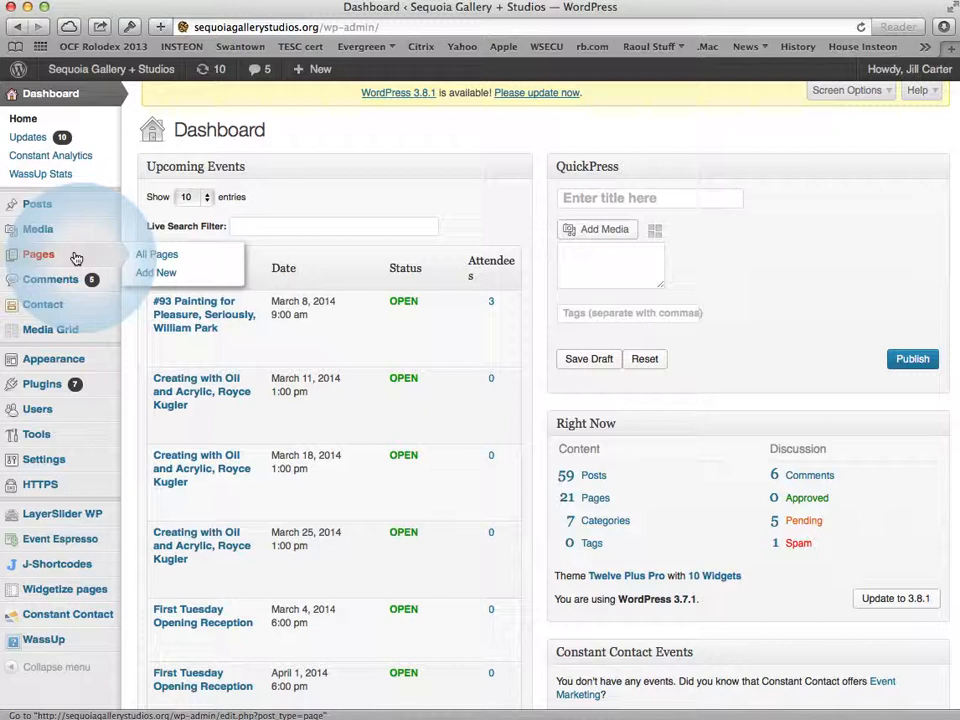
pyautogui.moveTo(65, 210)
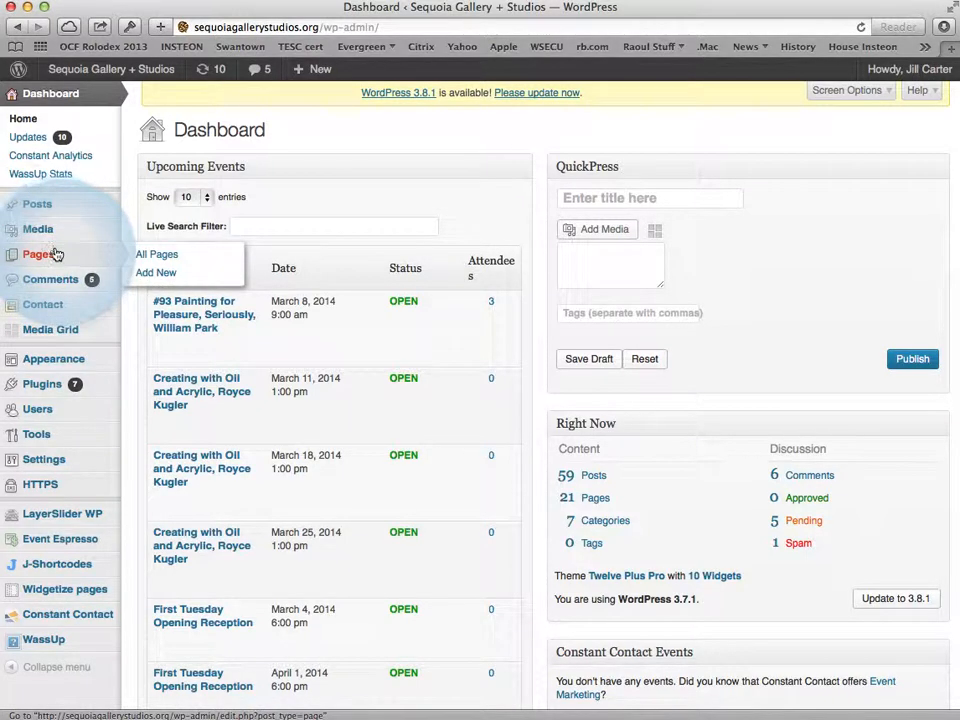
pyautogui.click(156, 258)
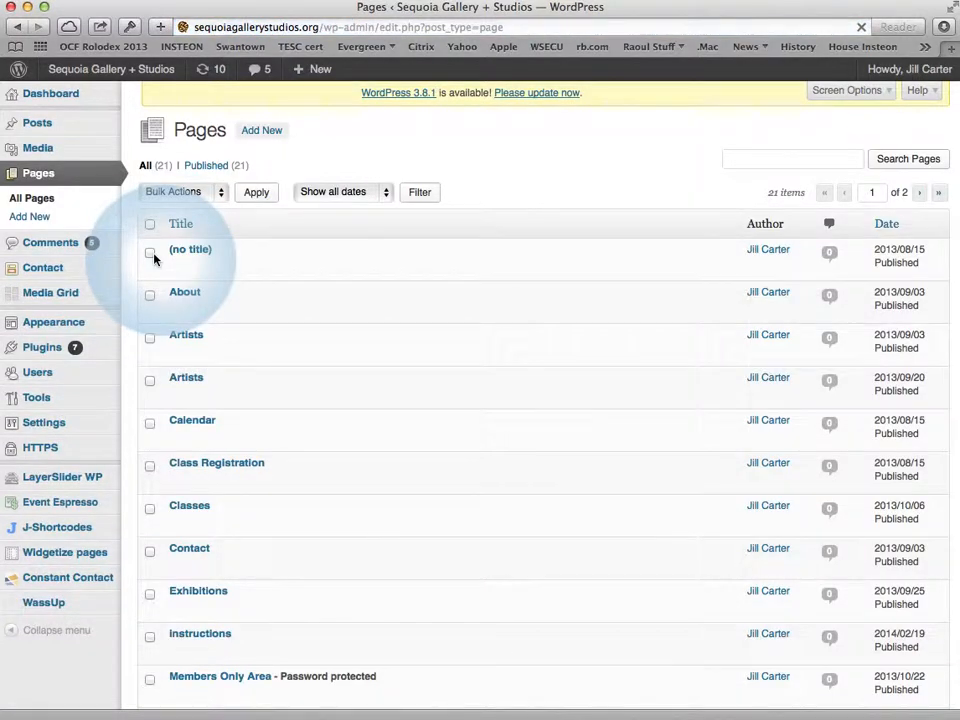
# Step: View the quick-edit settings of the Exhibitions page and close them without making changes
pyautogui.moveTo(187, 607)
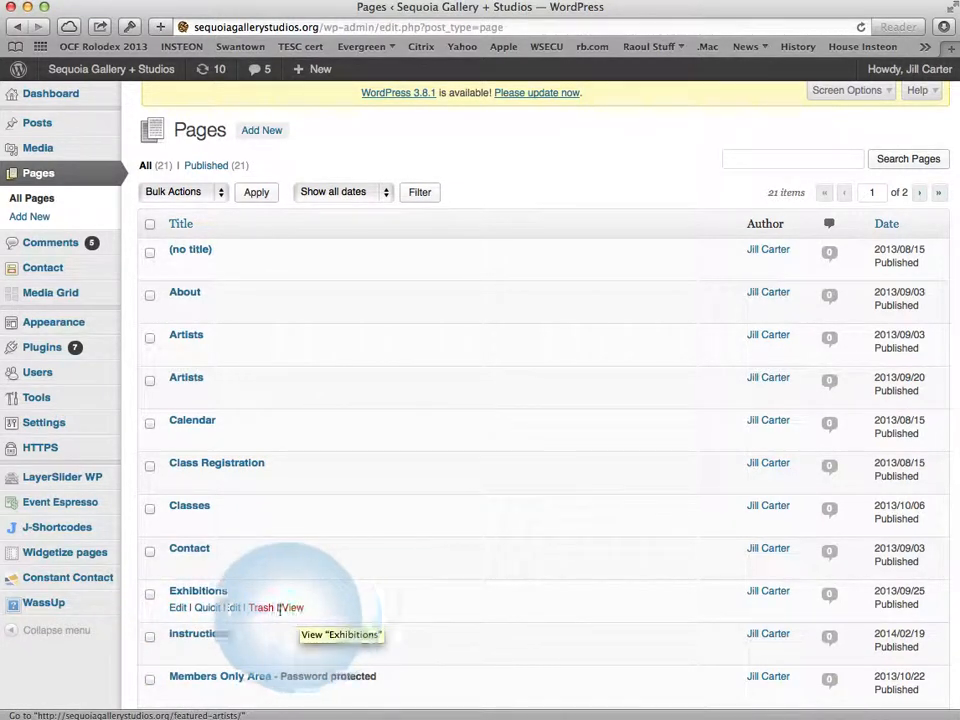
pyautogui.click(215, 609)
pyautogui.scroll(-3, 291, 542)
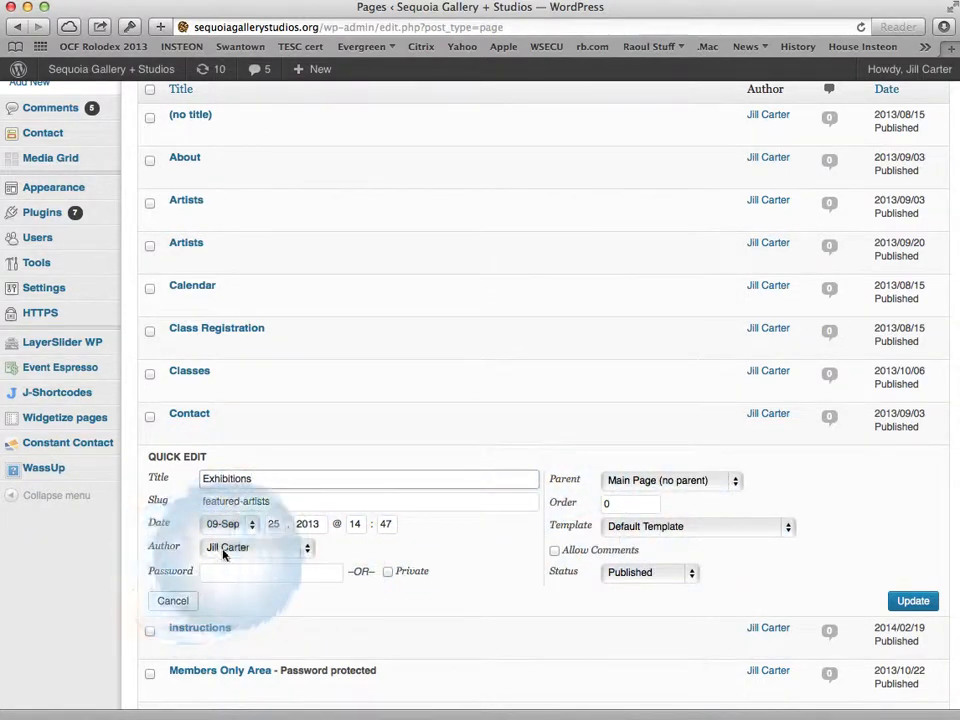
pyautogui.click(180, 602)
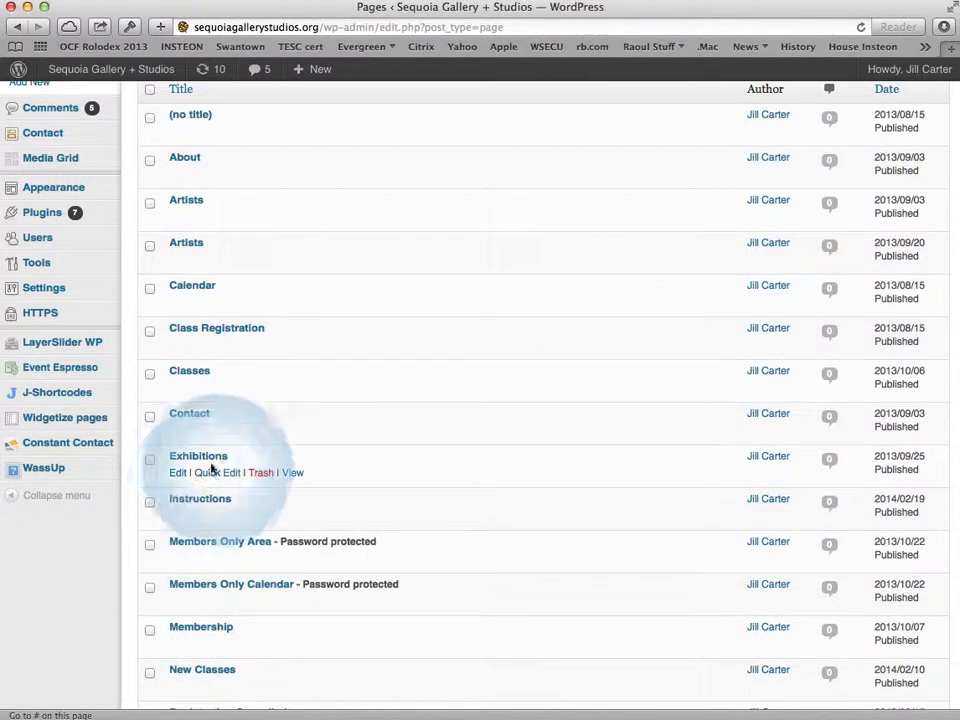
# Step: Open the Exhibitions page in the full page editor
pyautogui.click(178, 473)
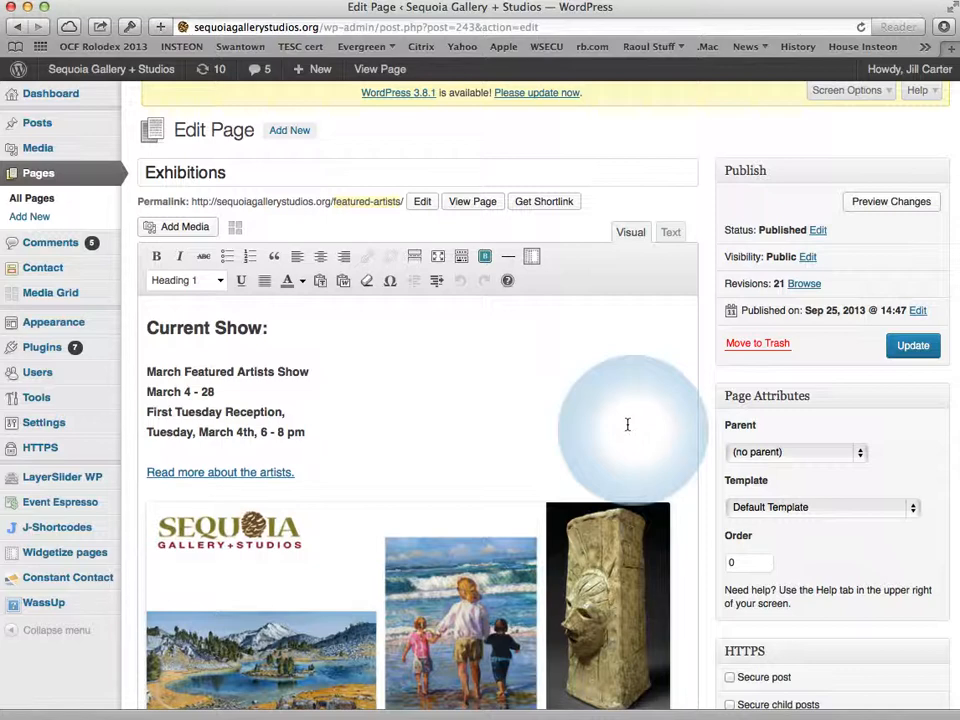
# Step: Hide and restore the editor's second row of formatting tools, and view the available paragraph formats
pyautogui.click(463, 257)
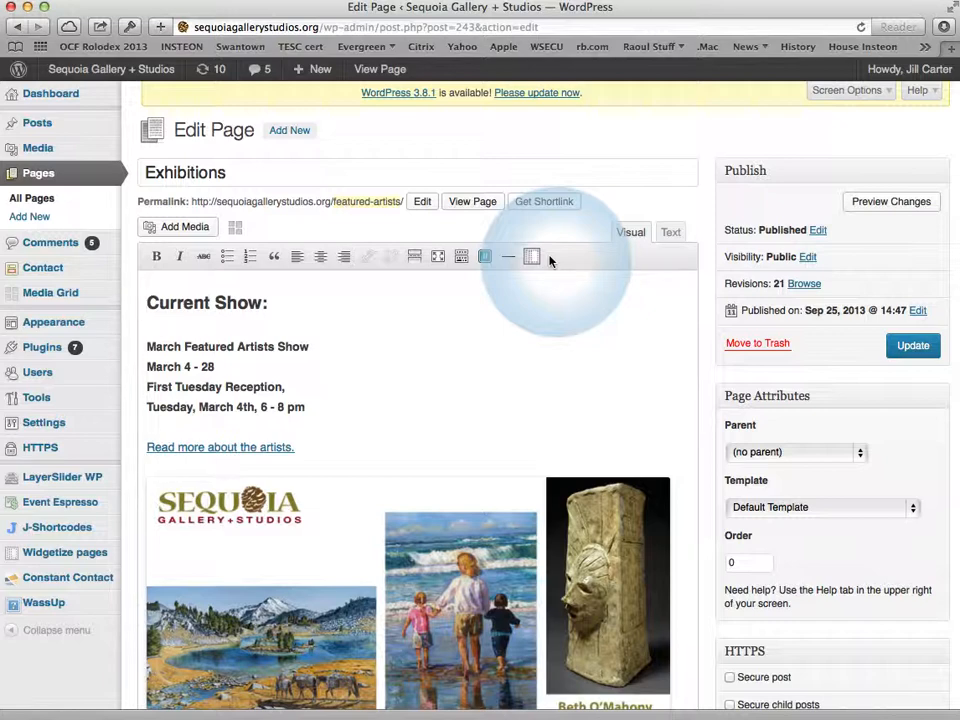
pyautogui.click(461, 256)
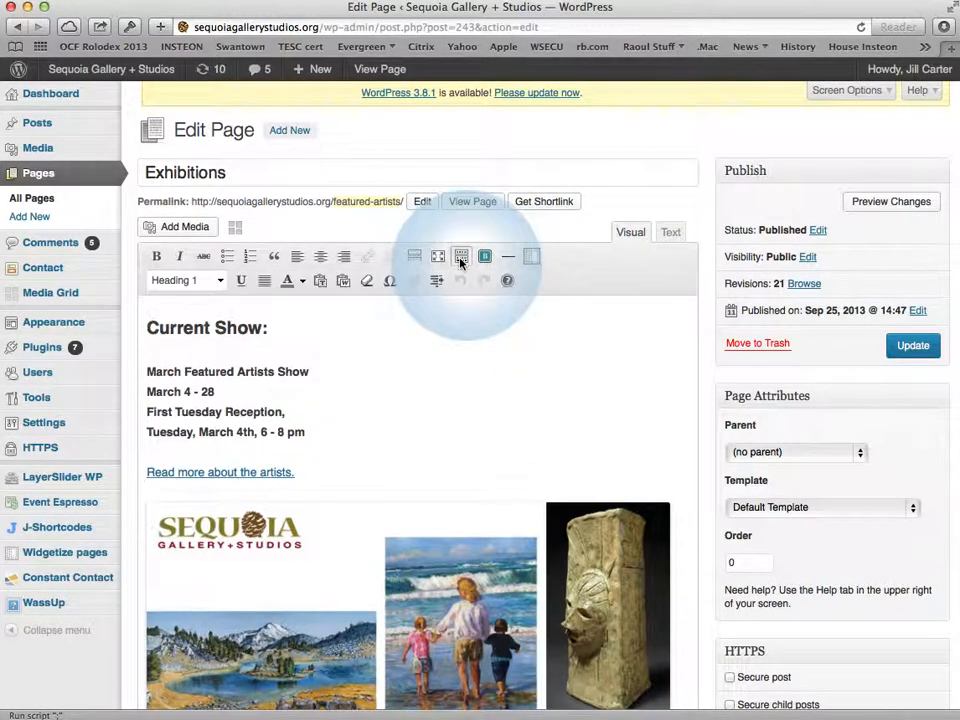
pyautogui.click(220, 280)
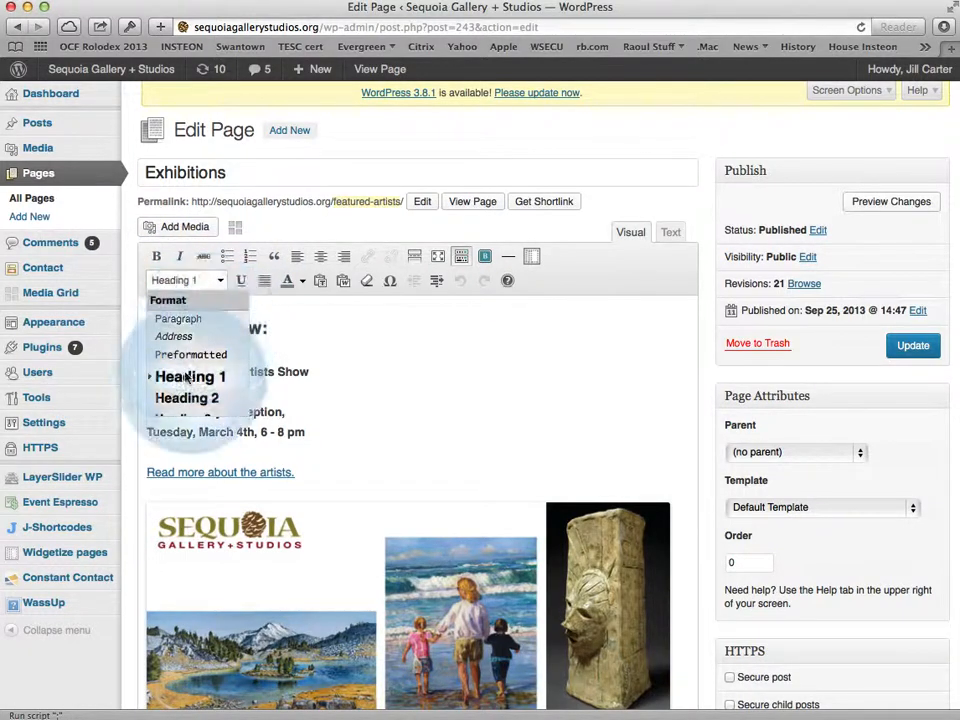
pyautogui.click(521, 327)
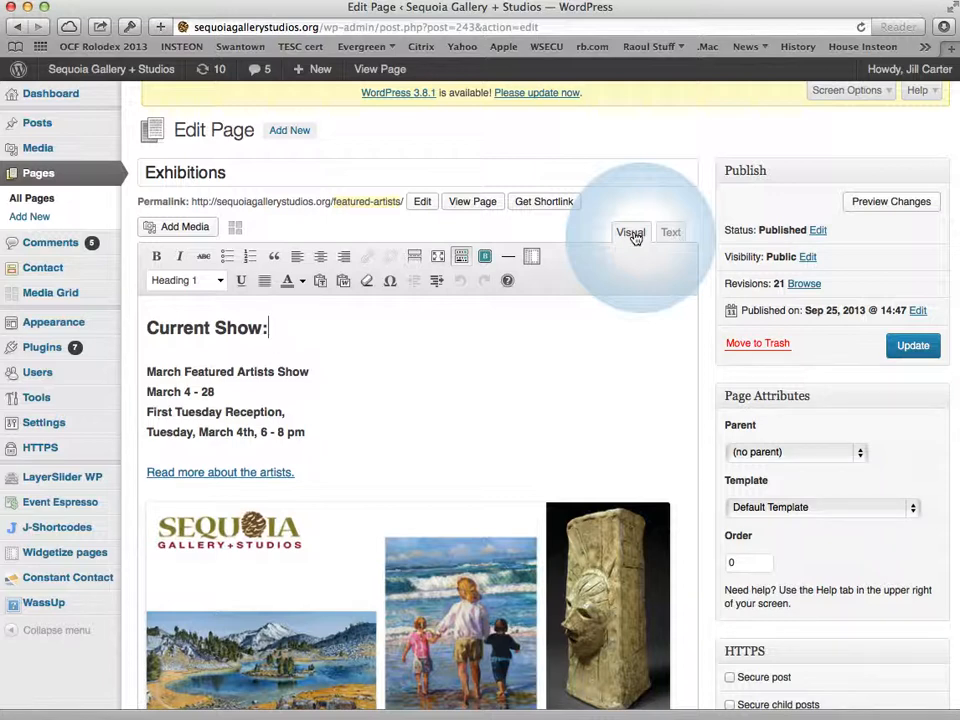
# Step: Insert a blank line after "March 4 - 28" in the page's HTML source and check it in the visual view
pyautogui.click(669, 232)
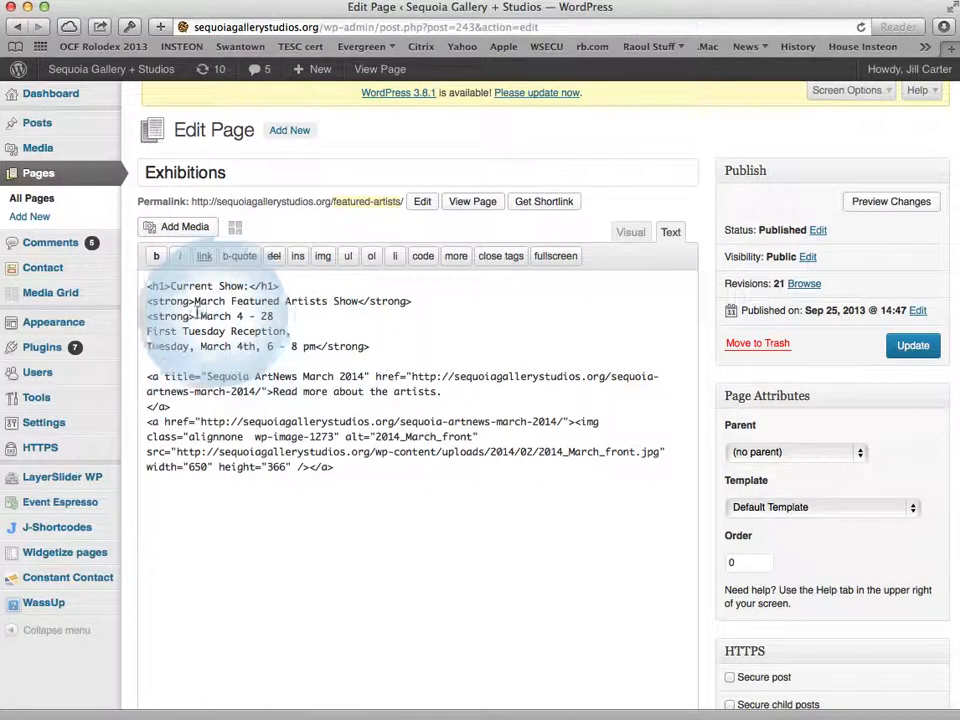
pyautogui.click(294, 317)
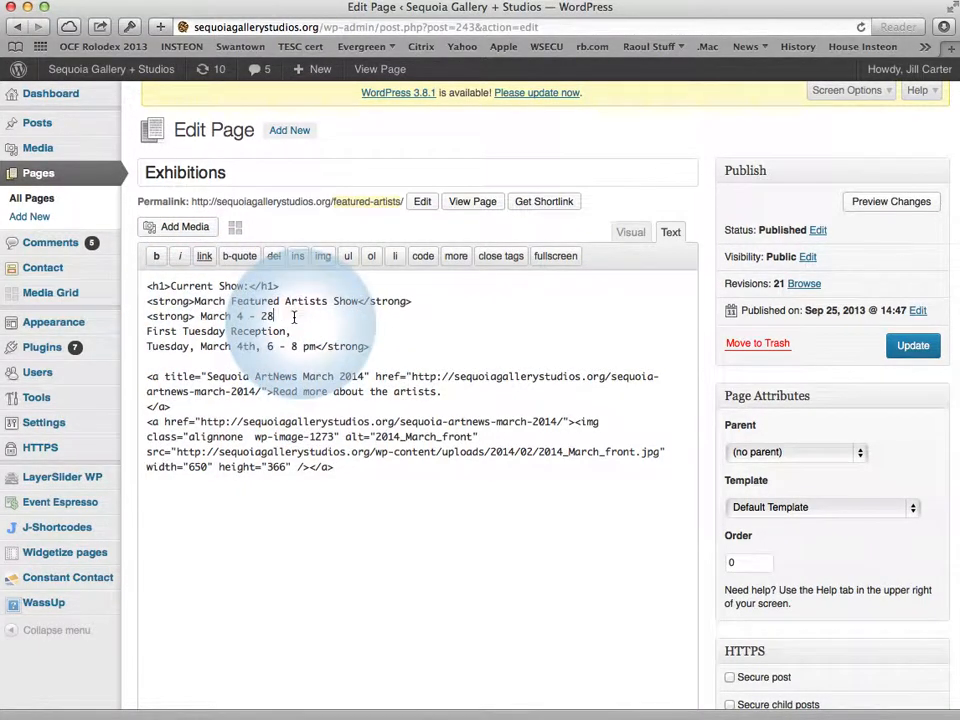
pyautogui.press('Return')
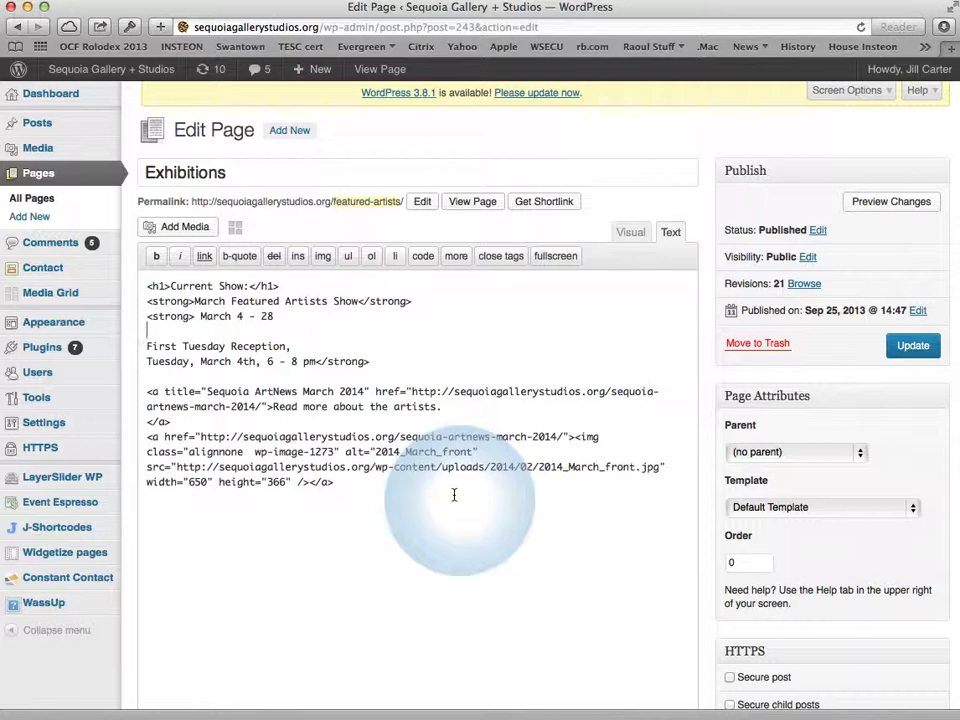
pyautogui.click(632, 234)
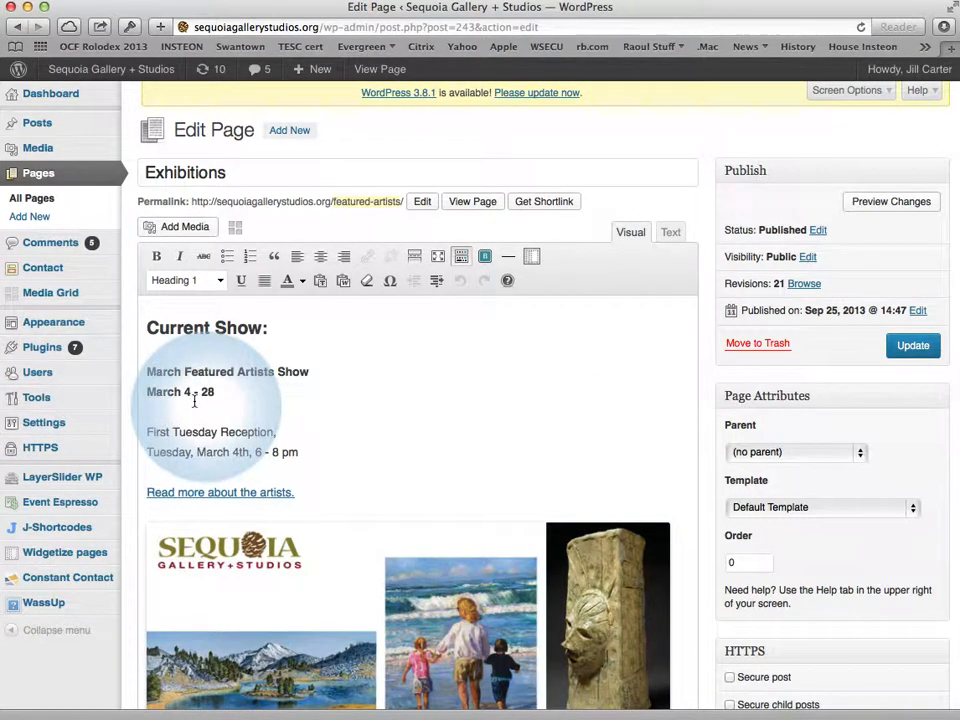
pyautogui.click(164, 414)
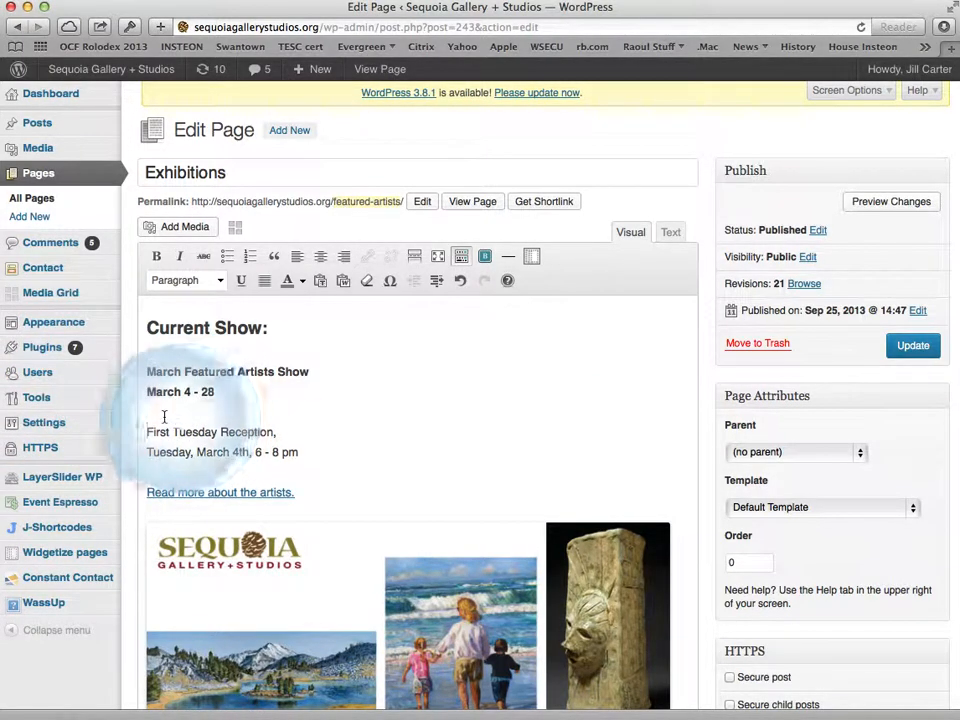
pyautogui.click(149, 433)
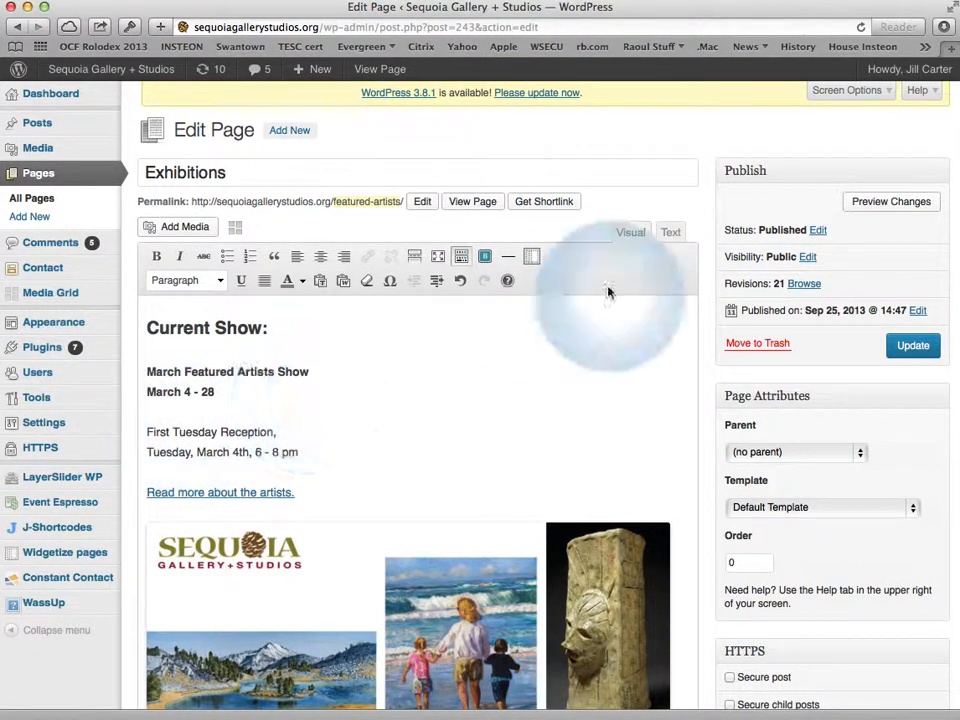
# Step: Remove the blank line above "First Tuesday Reception" in the HTML source and return to the visual view
pyautogui.click(672, 233)
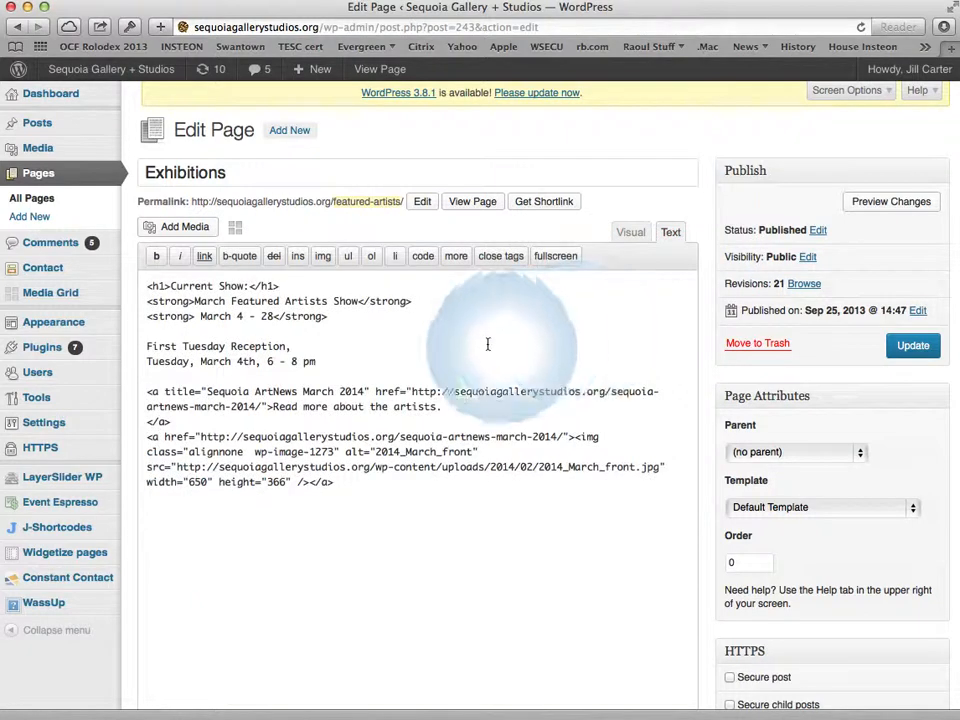
pyautogui.click(171, 331)
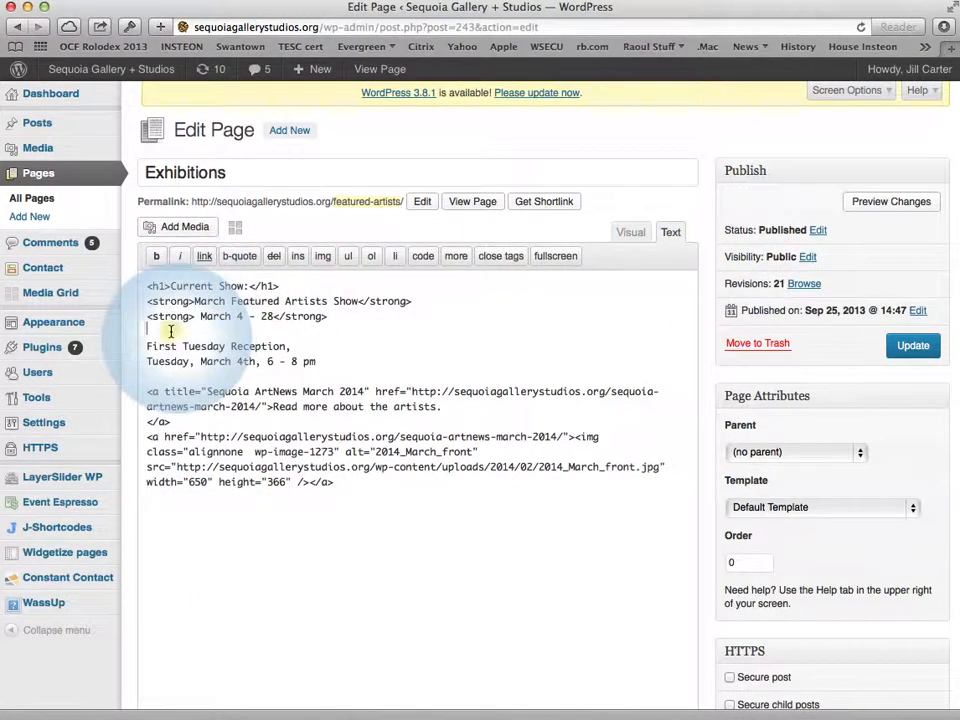
pyautogui.press('BackSpace')
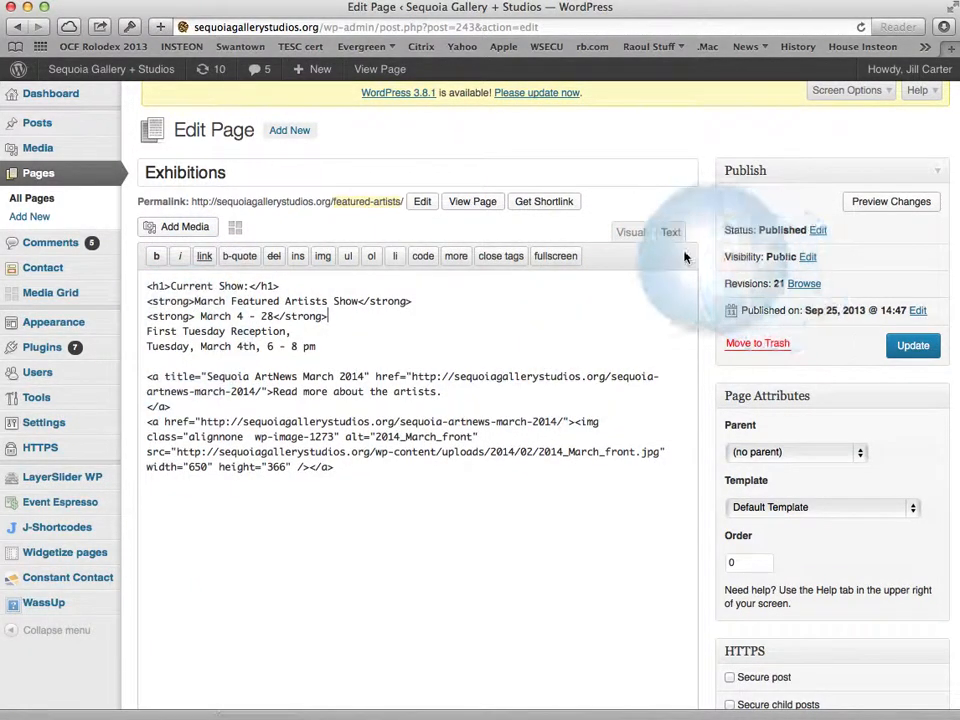
pyautogui.click(638, 238)
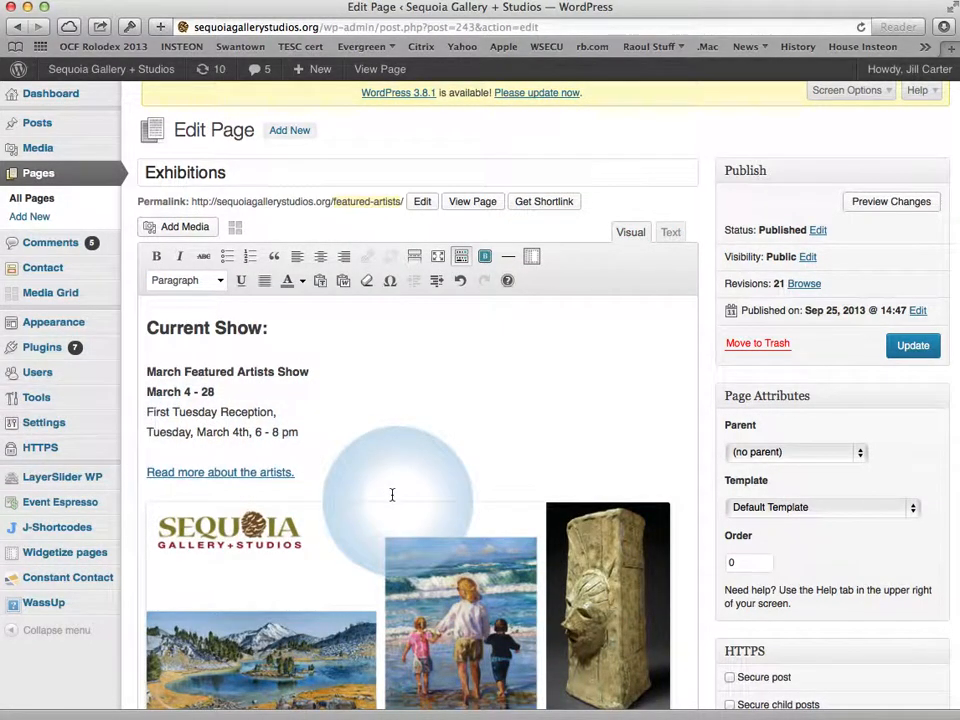
# Step: Copy the text from the "Current Show:" heading through the "Read more about the artists." link
pyautogui.scroll(-2, 396, 439)
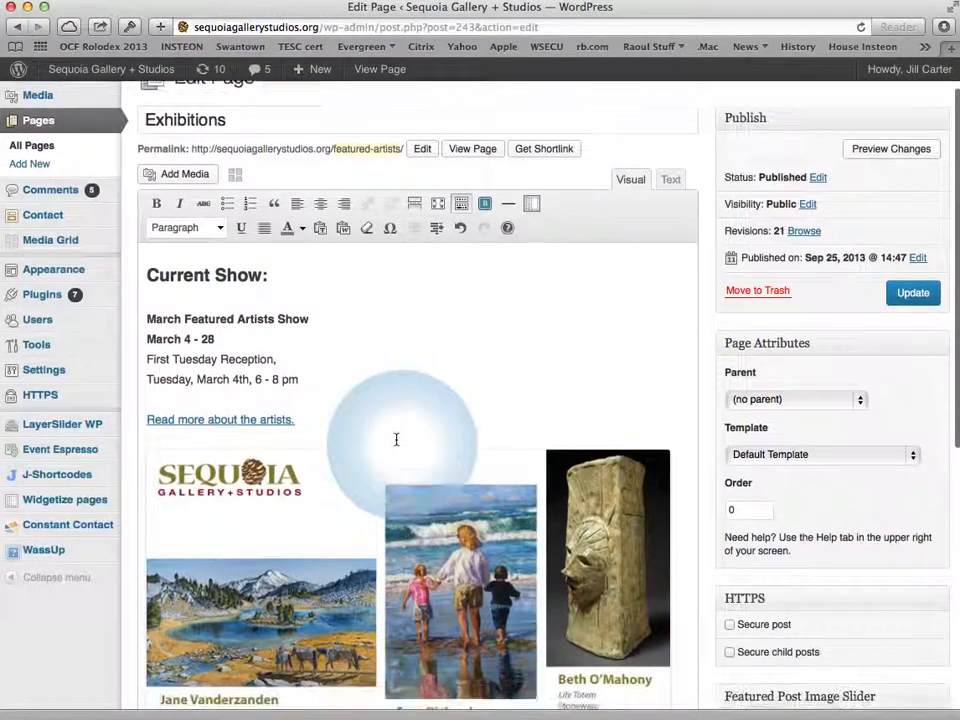
pyautogui.scroll(-5, 396, 439)
pyautogui.scroll(3, 396, 444)
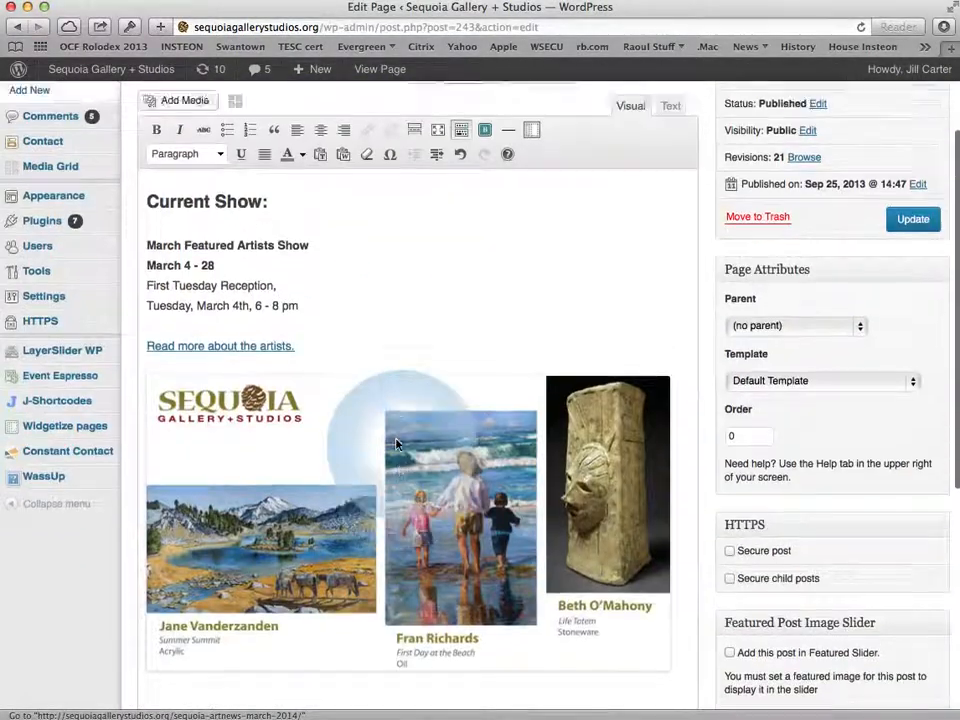
pyautogui.scroll(1, 396, 444)
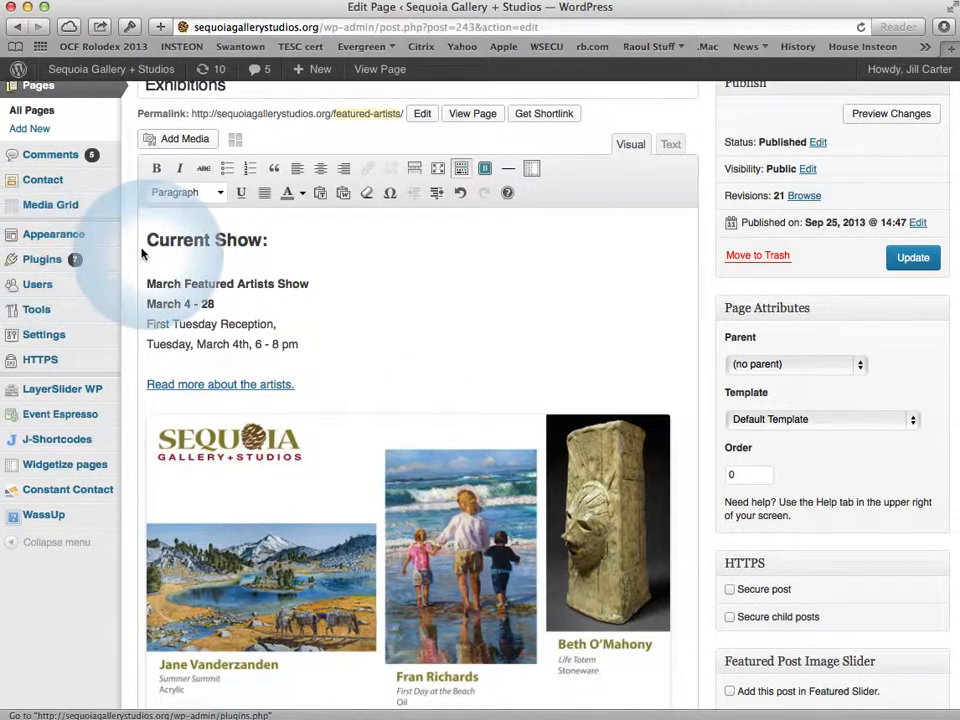
pyautogui.moveTo(147, 240); pyautogui.dragTo(308, 390)
pyautogui.press('super+c')
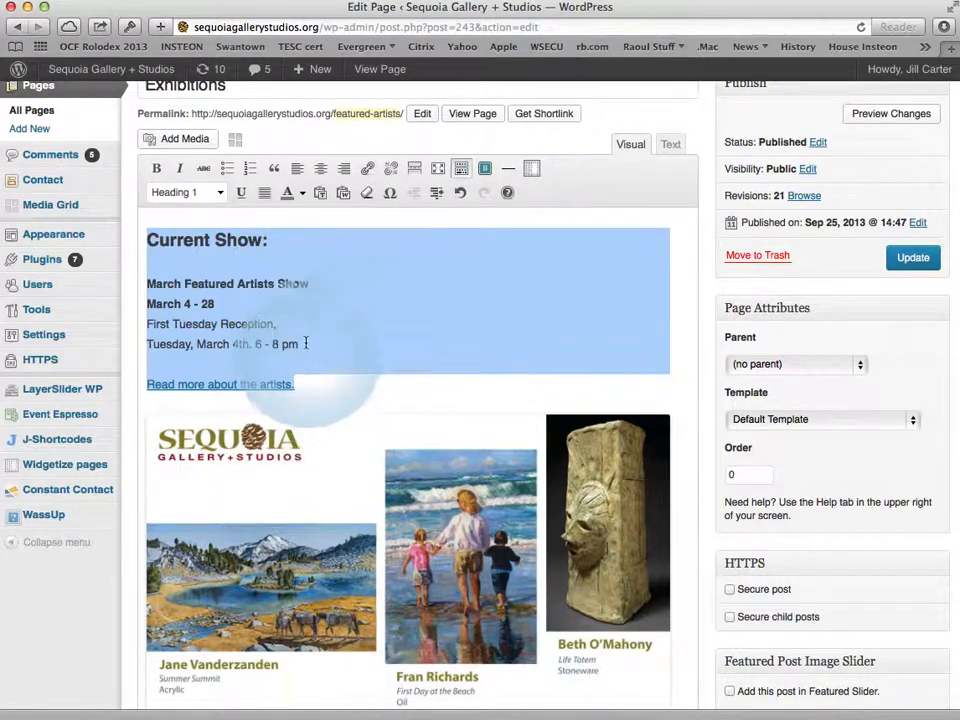
# Step: Paste the copied show text below the artists' image
pyautogui.scroll(-3, 354, 318)
pyautogui.scroll(3, 354, 318)
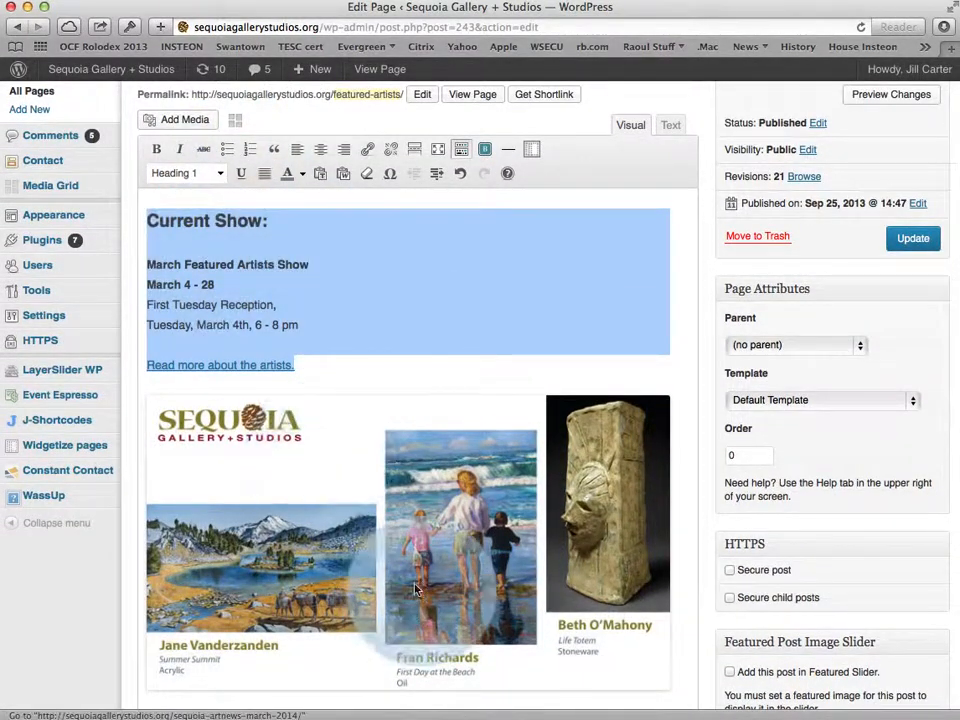
pyautogui.scroll(-3, 420, 480)
pyautogui.click(680, 568)
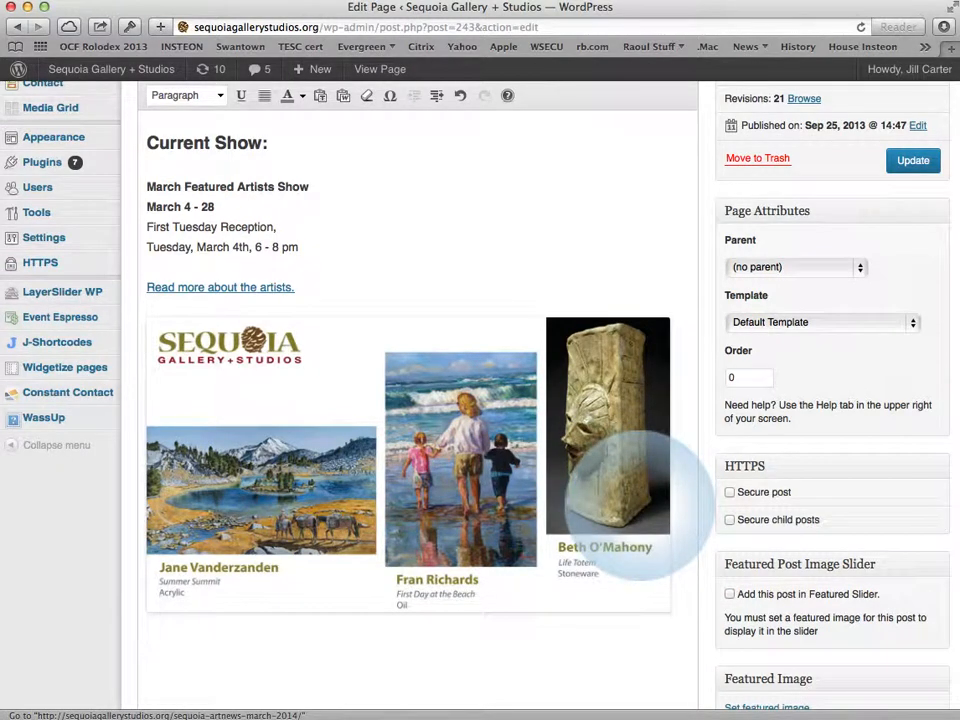
pyautogui.press('super+v')
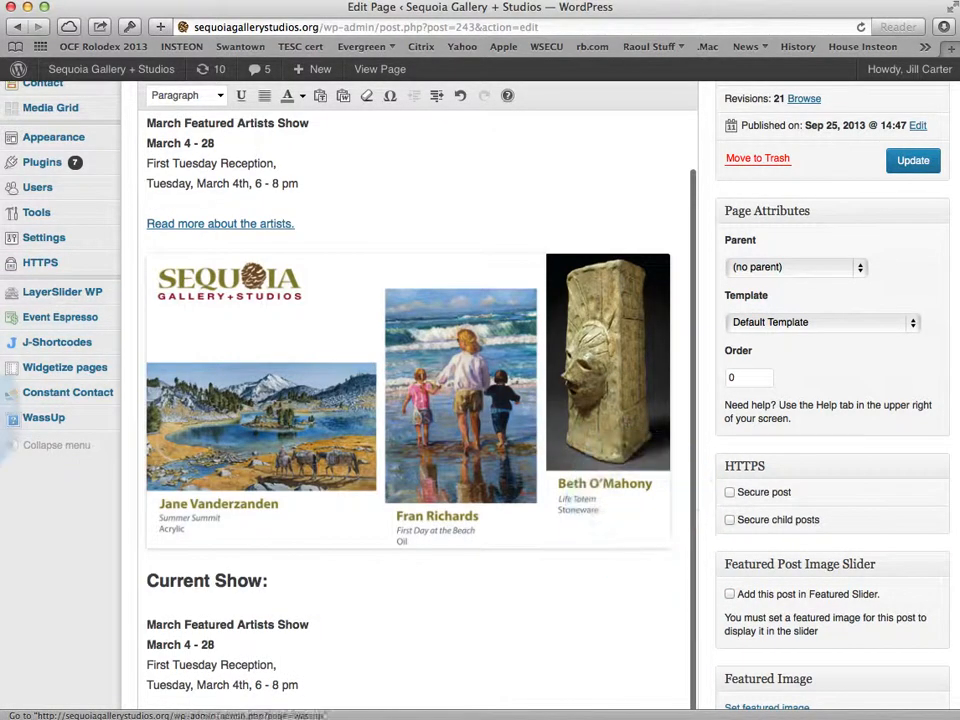
pyautogui.click(388, 493)
pyautogui.scroll(-1, 388, 493)
pyautogui.scroll(-1, 388, 493)
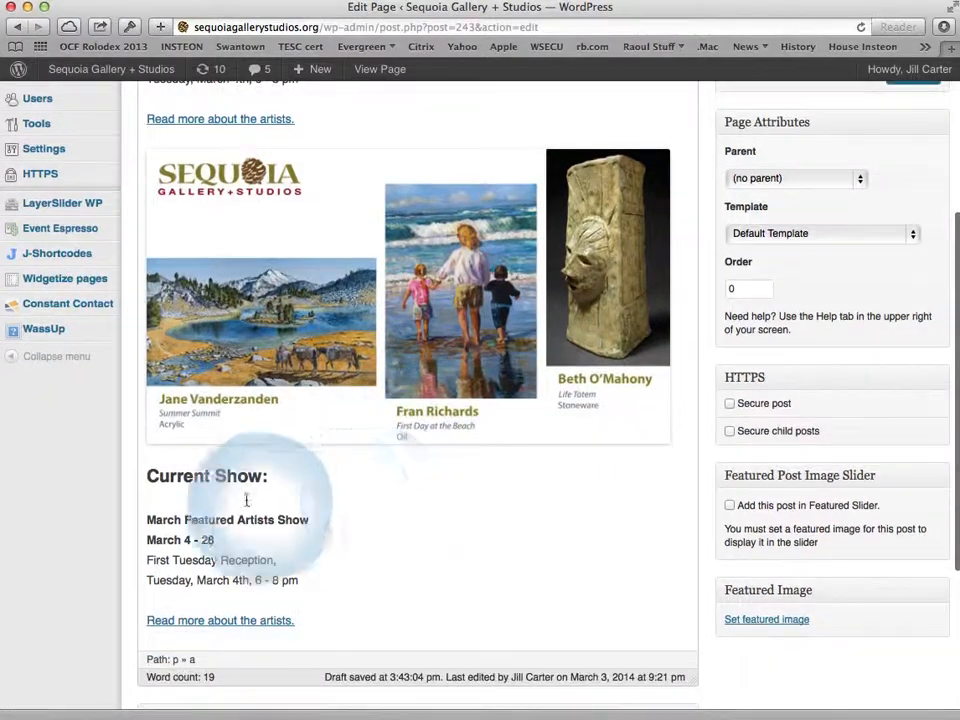
# Step: Change the heading of the pasted block below the image to "Upcoming Show:"
pyautogui.moveTo(274, 478); pyautogui.dragTo(146, 478)
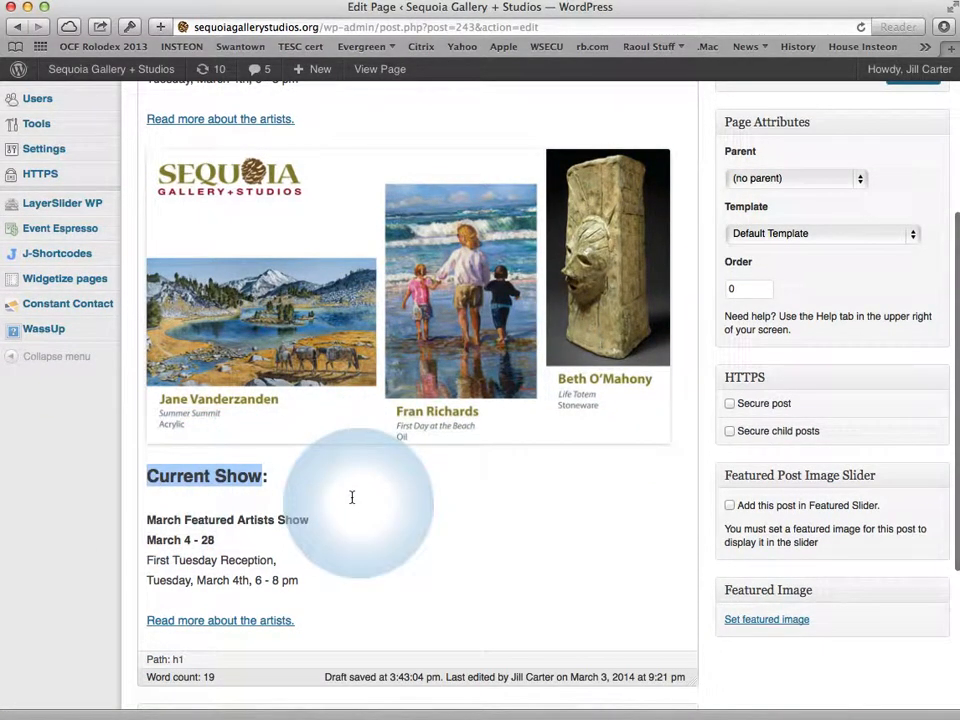
pyautogui.write('Upcming')
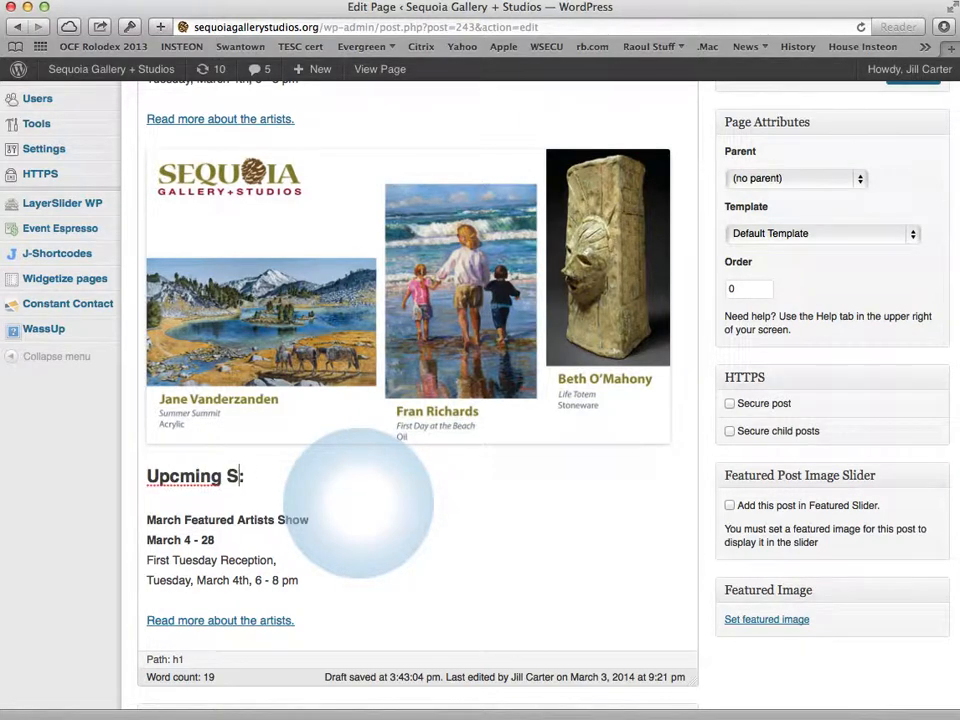
pyautogui.click(179, 474)
pyautogui.write('o')
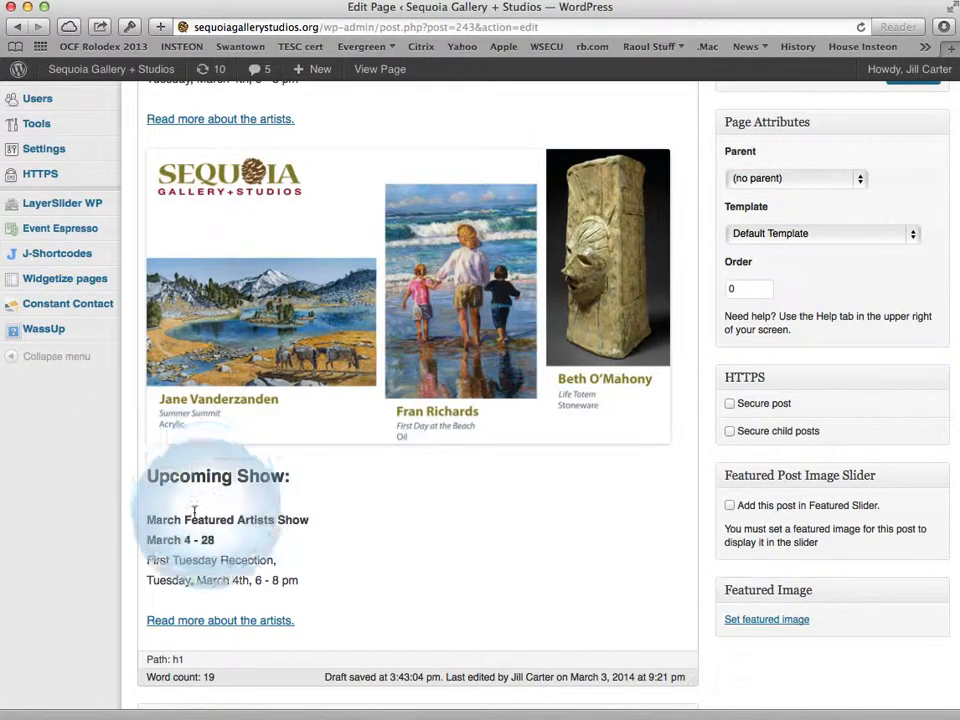
# Step: Change the month from March to April in the upcoming show's title and date lines, giving "April Featured Artists Show" and "April 4 - 28"
pyautogui.scroll(-1, 175, 515)
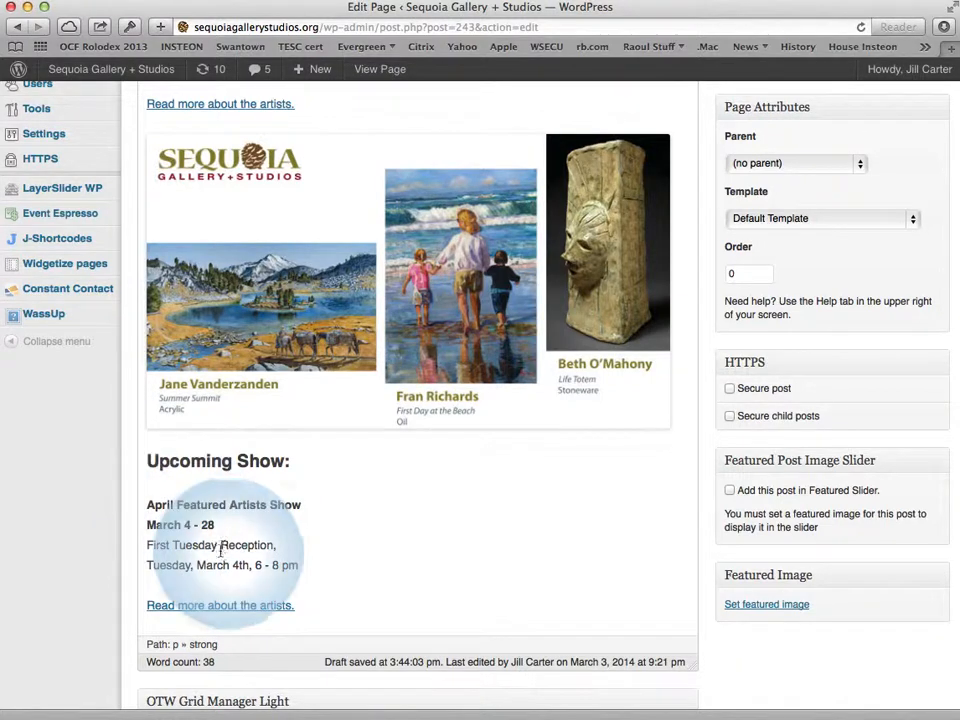
pyautogui.click(167, 524)
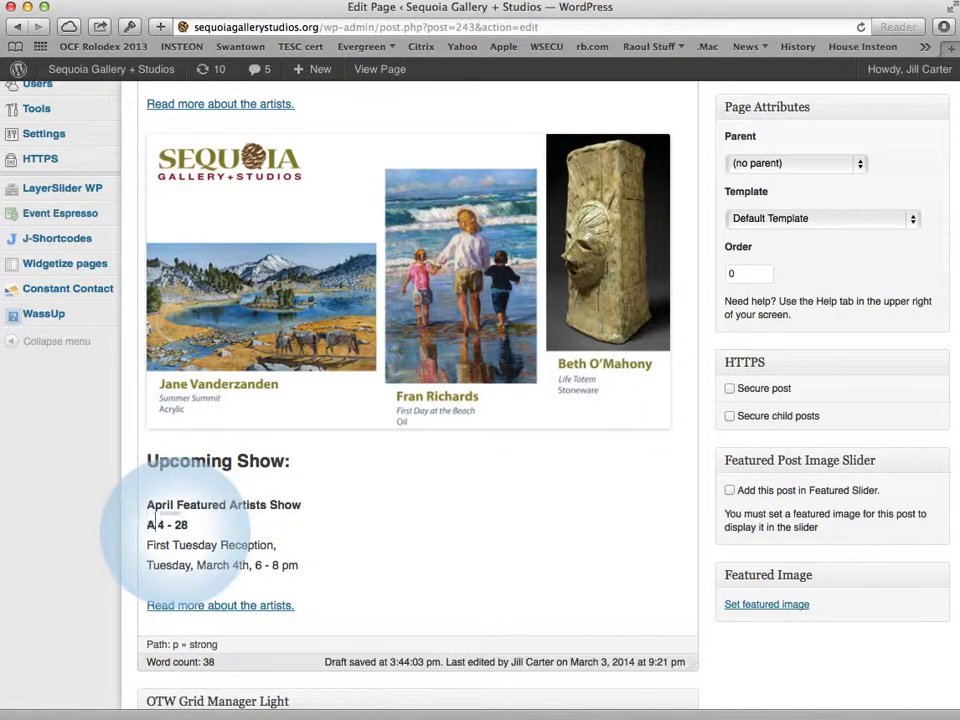
pyautogui.scroll(-2, 227, 518)
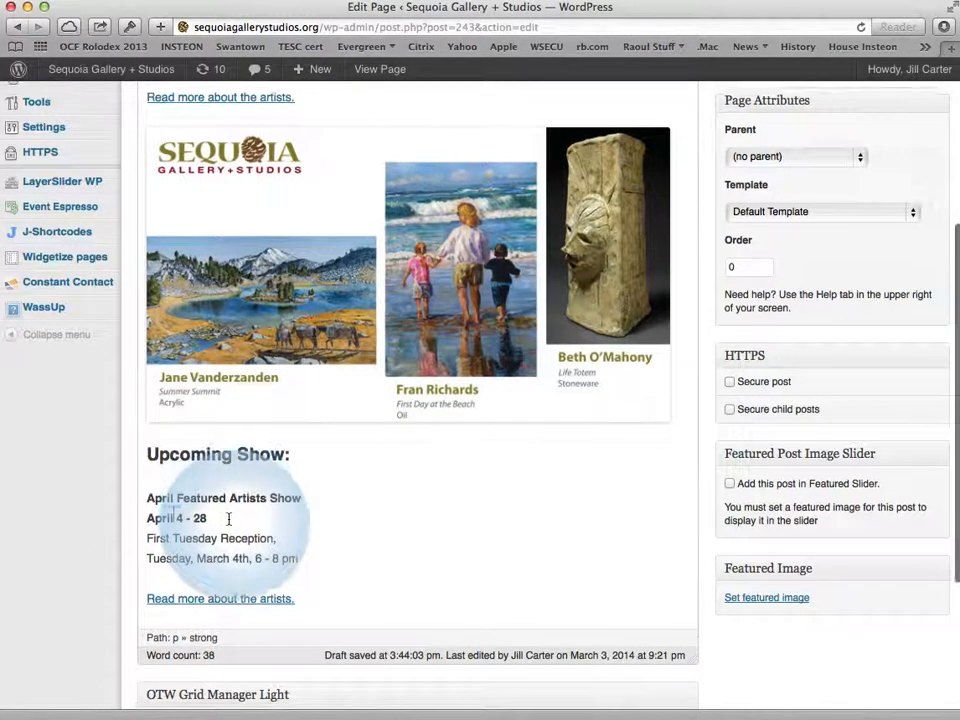
# Step: Remove the hyperlink from "Read more about the artists." in the Upcoming Show section
pyautogui.moveTo(296, 557); pyautogui.dragTo(150, 561)
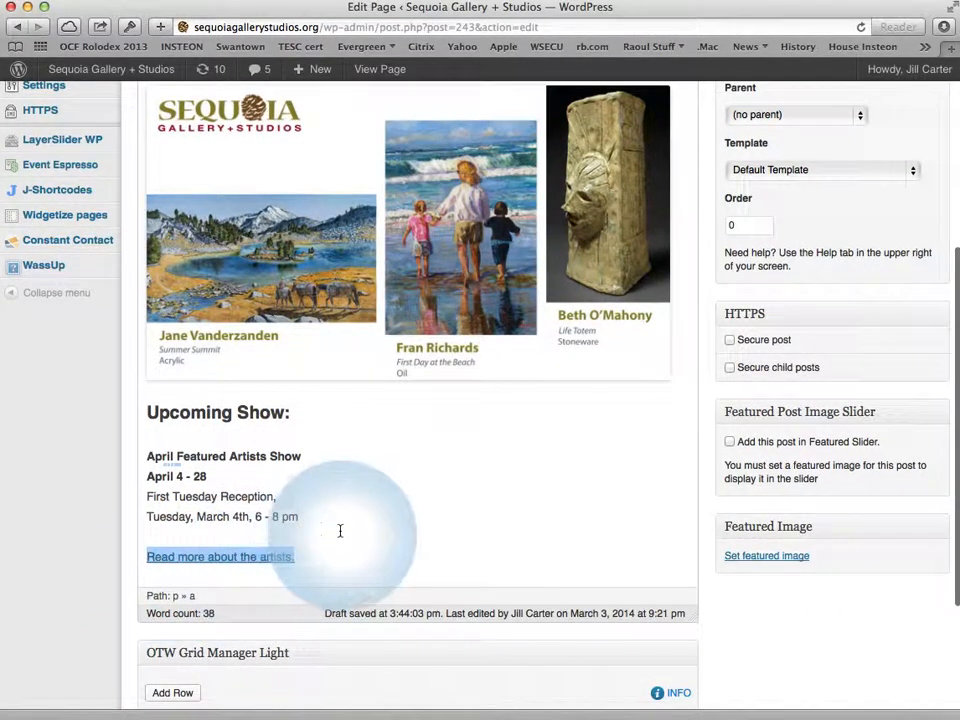
pyautogui.scroll(-1, 335, 529)
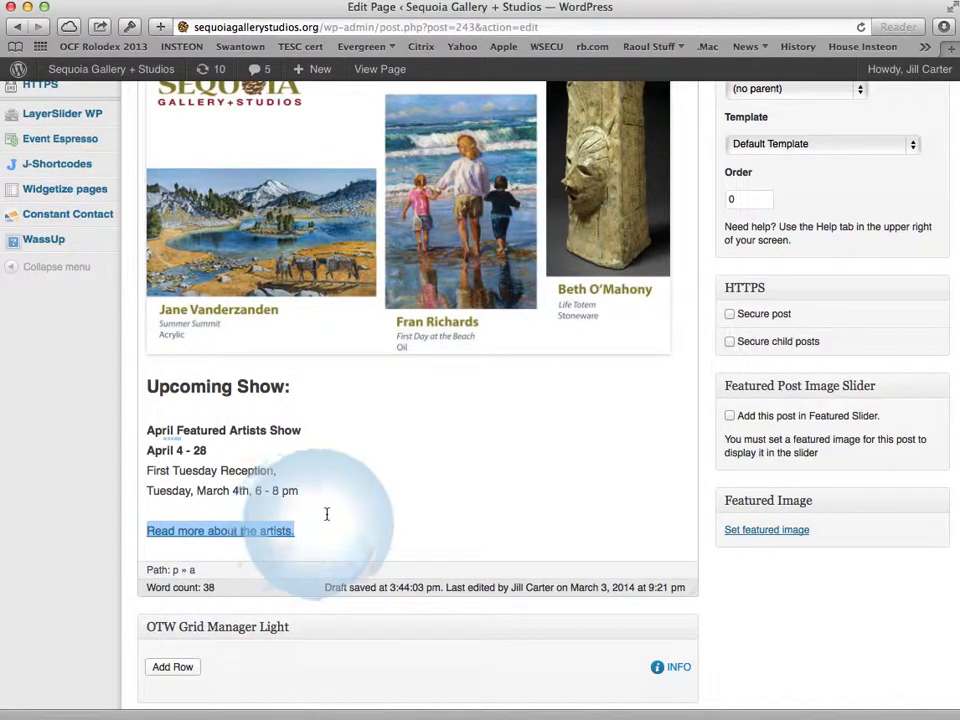
pyautogui.scroll(1, 309, 435)
pyautogui.scroll(10, 309, 435)
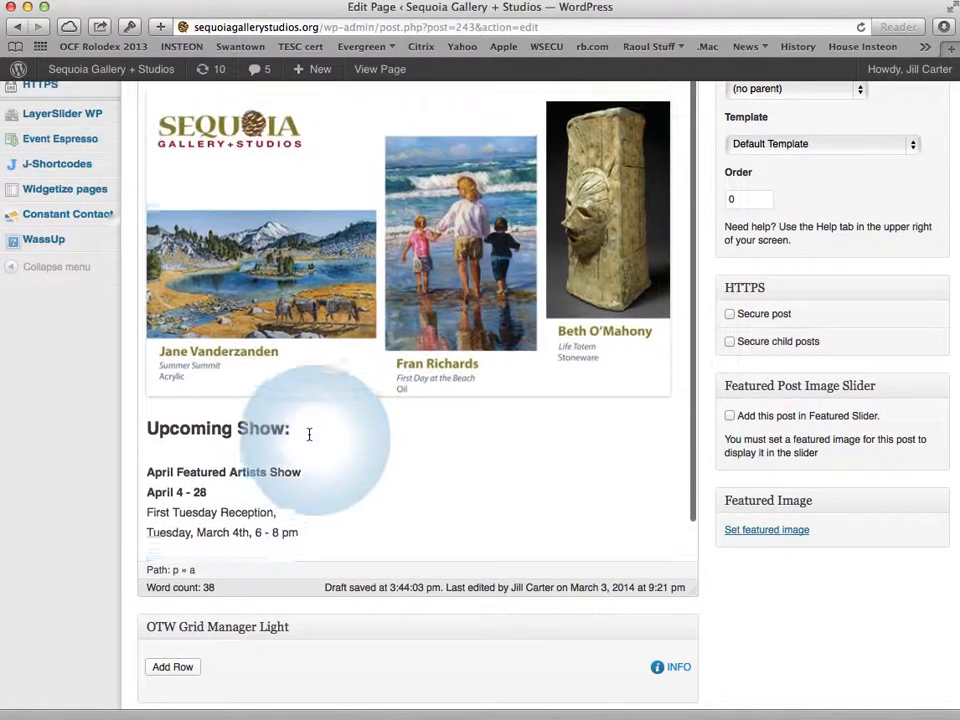
pyautogui.scroll(2, 309, 435)
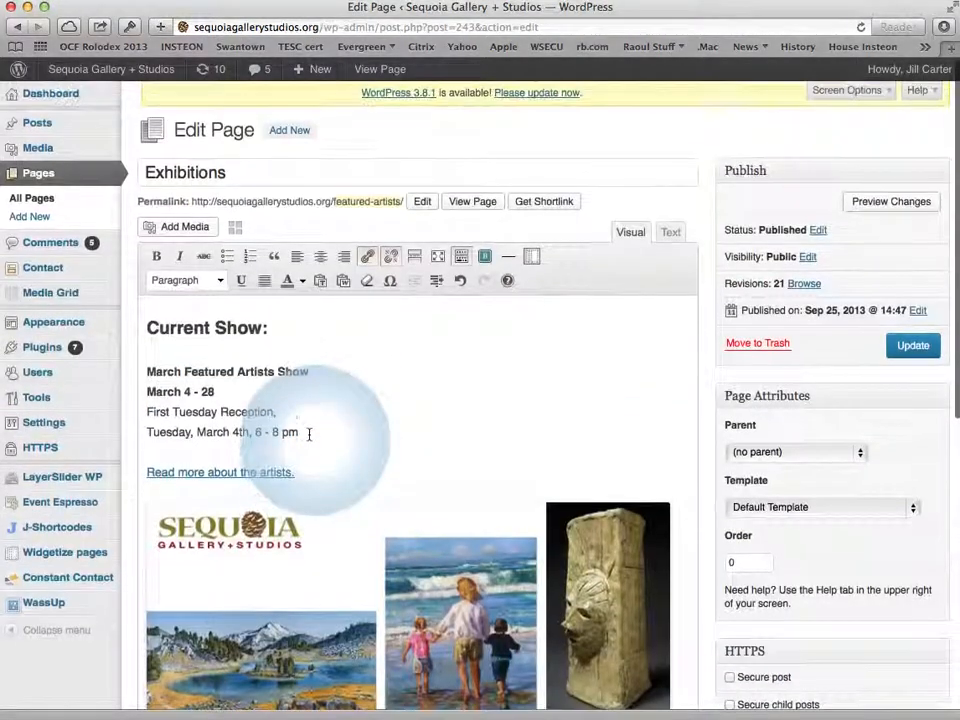
pyautogui.click(389, 259)
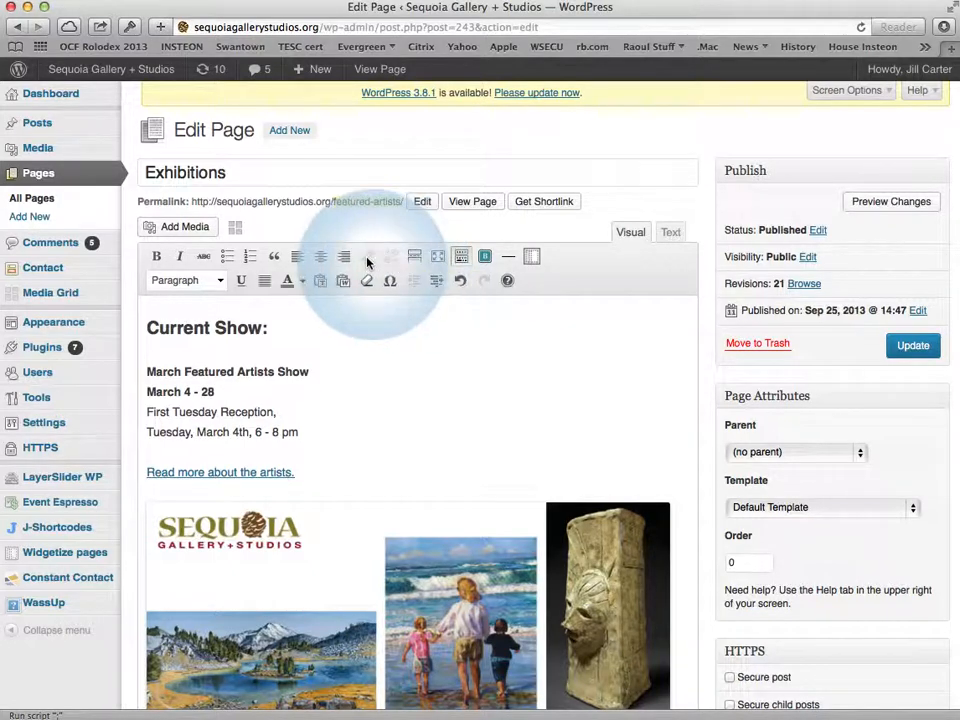
# Step: Link the upcoming show's "Read more about the artists." text to the existing Sequoia ArtNews March 2014 post, searching existing content for "March"
pyautogui.scroll(-12, 360, 400)
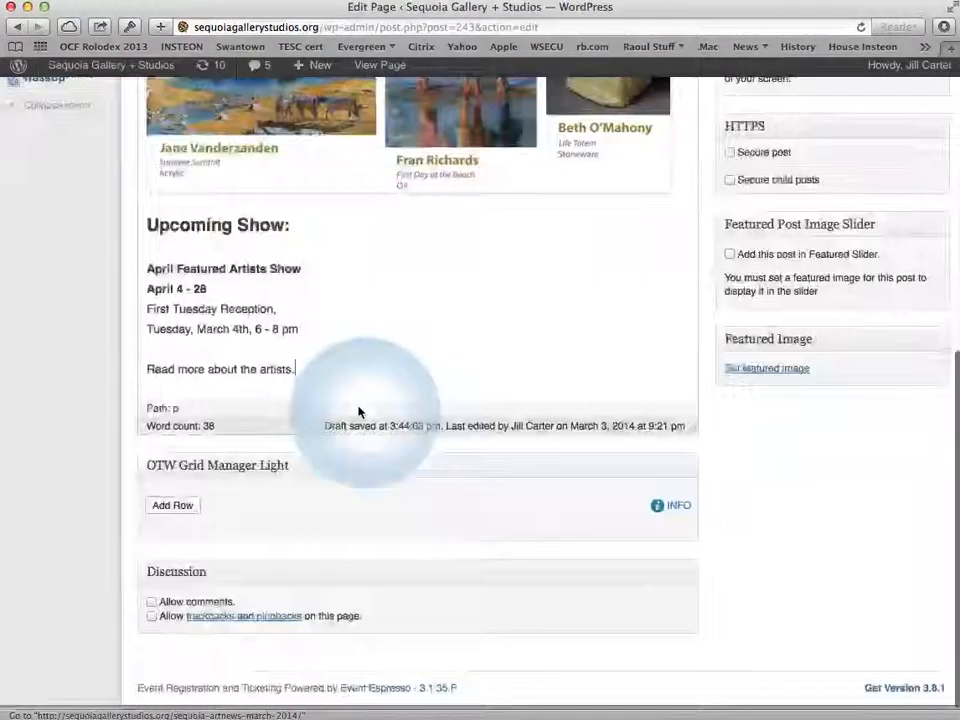
pyautogui.moveTo(319, 363); pyautogui.dragTo(148, 368)
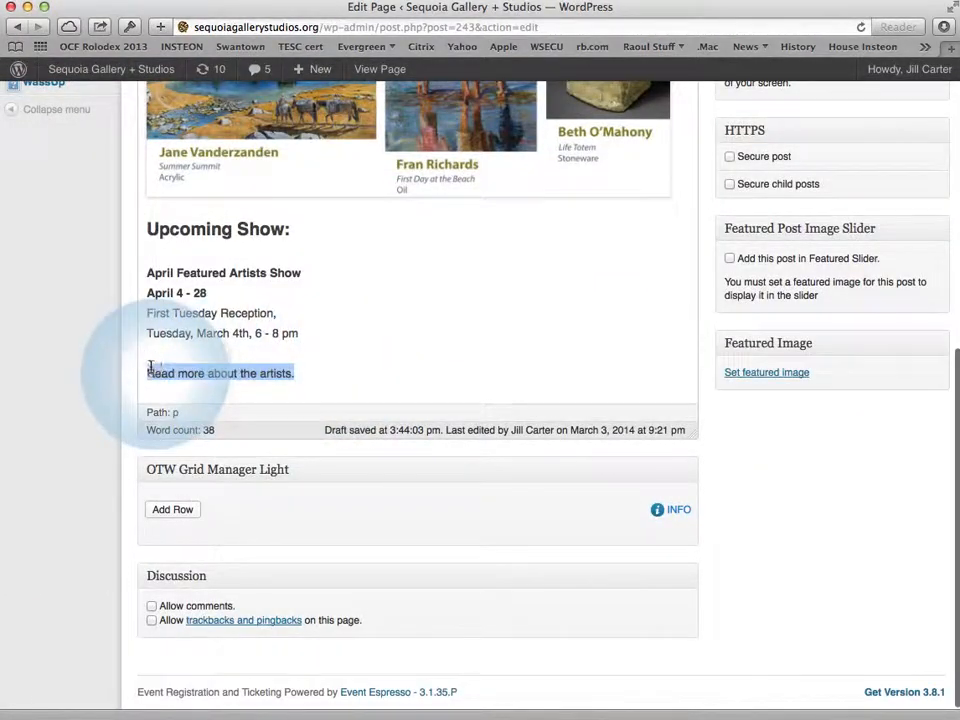
pyautogui.scroll(2, 366, 347)
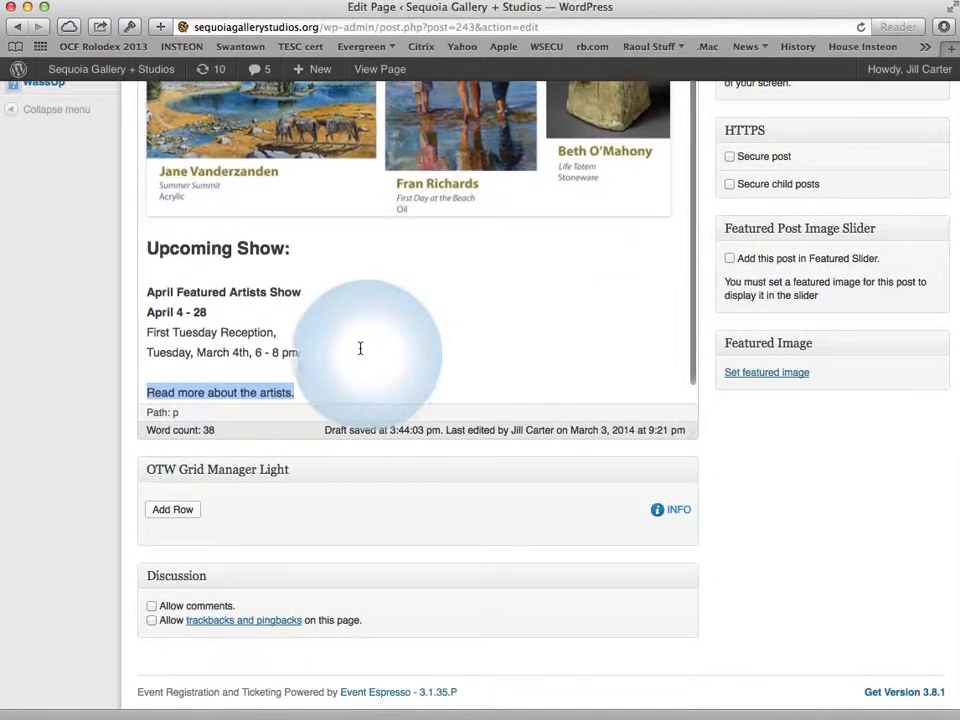
pyautogui.scroll(15, 360, 348)
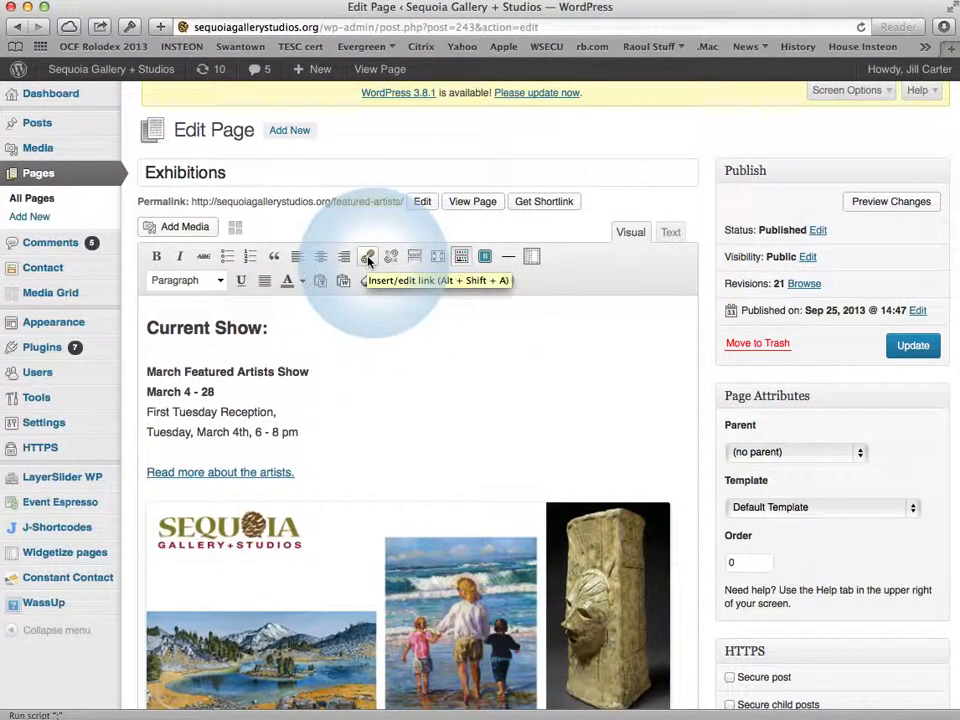
pyautogui.click(368, 258)
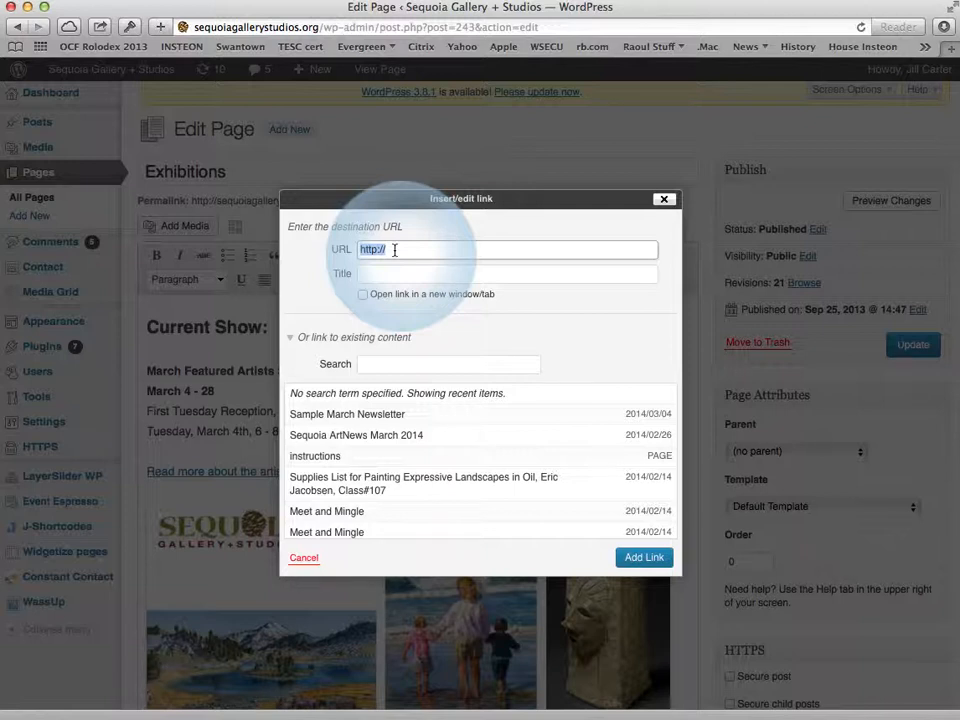
pyautogui.click(391, 364)
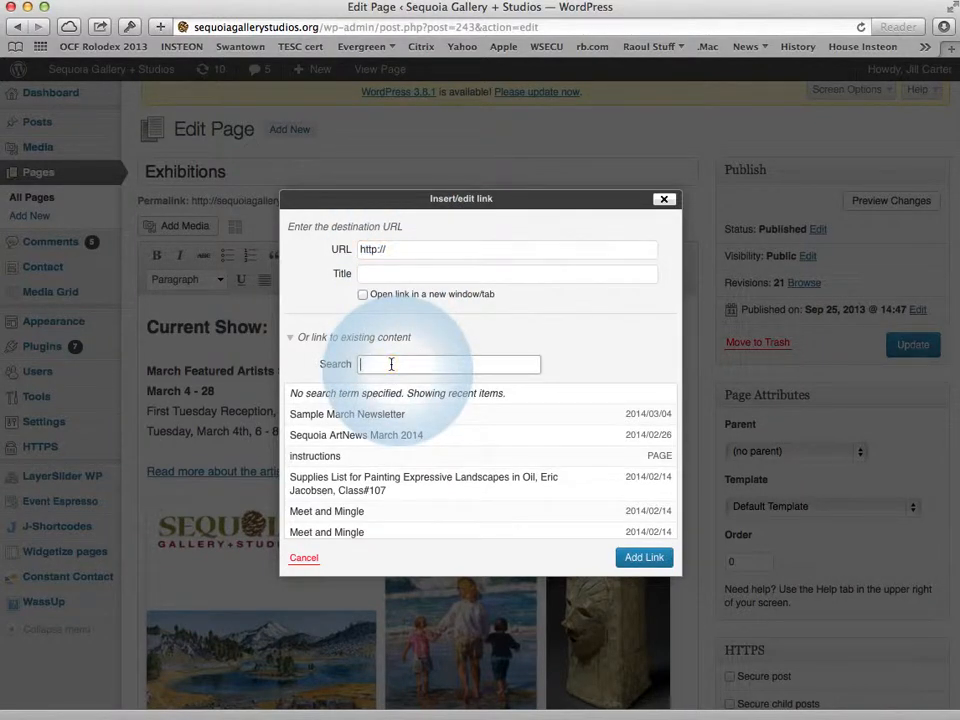
pyautogui.write('March')
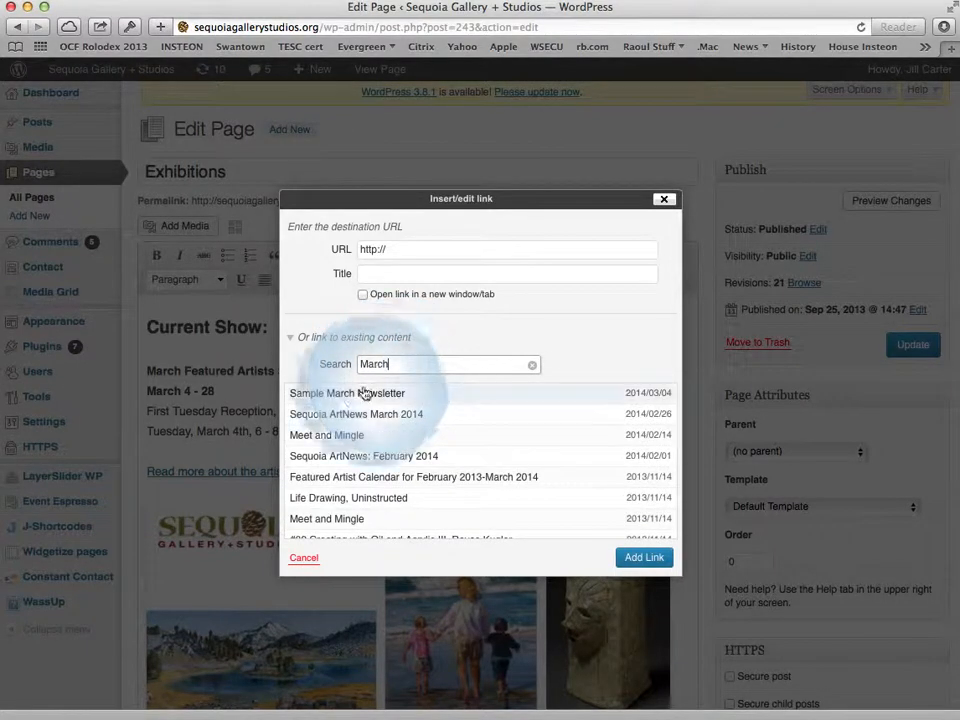
pyautogui.click(409, 422)
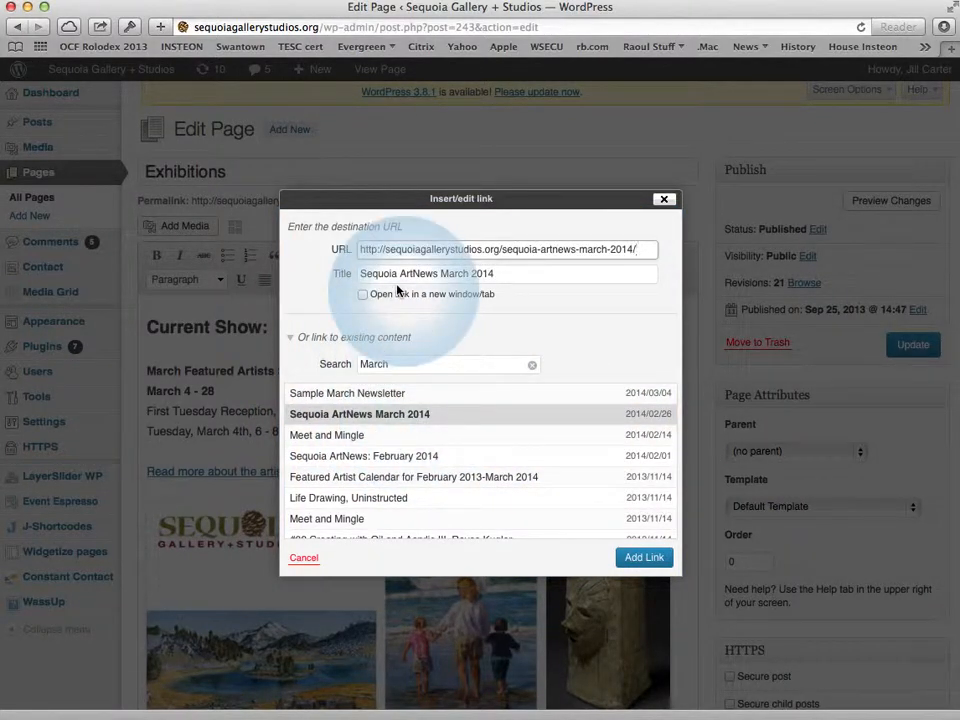
pyautogui.click(637, 557)
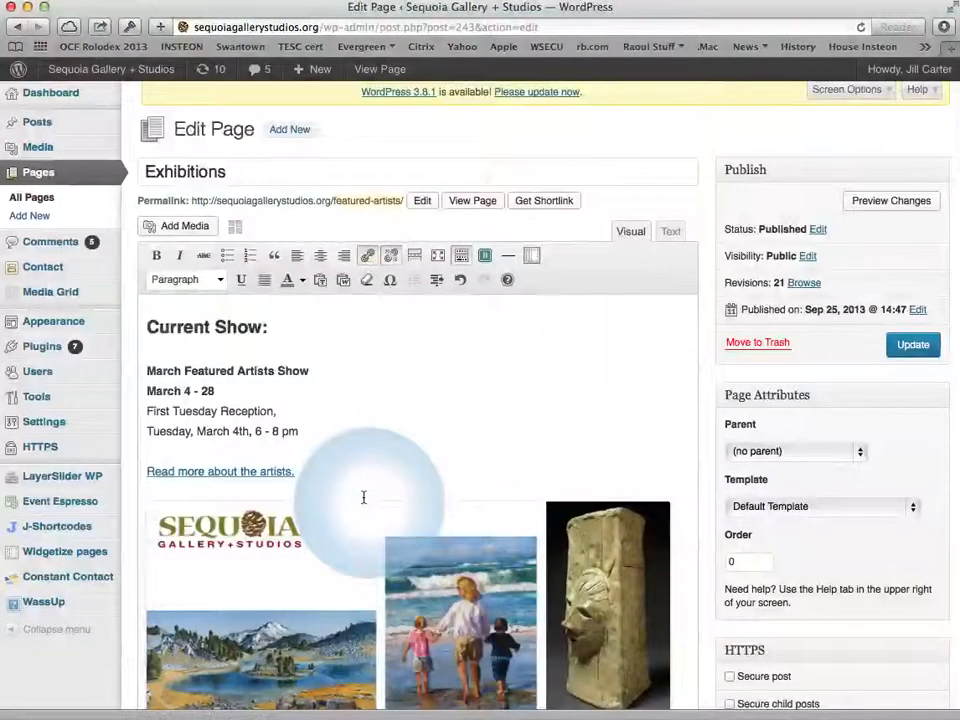
# Step: Check which paragraph format is applied to the "Upcoming Show:" heading, leaving it as it is
pyautogui.scroll(-10, 364, 497)
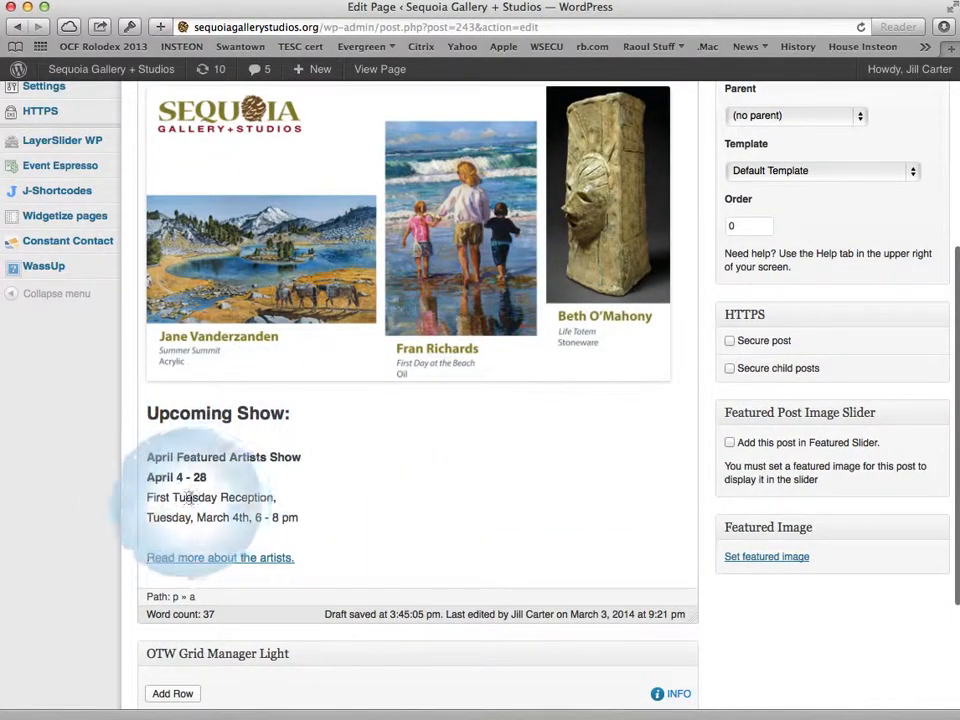
pyautogui.moveTo(291, 413); pyautogui.dragTo(153, 413)
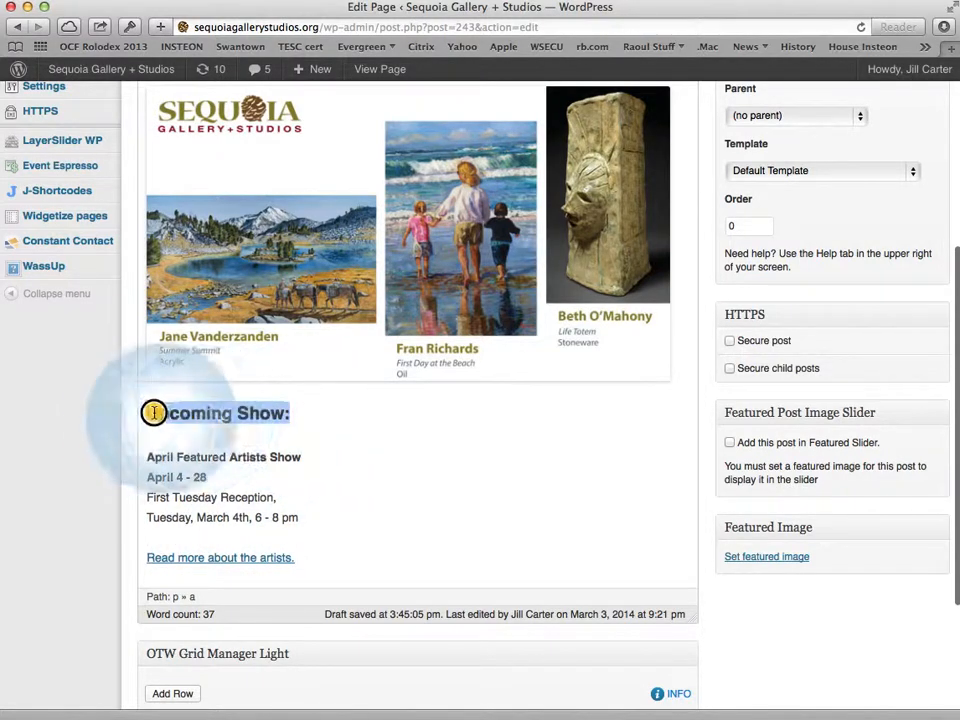
pyautogui.scroll(5, 269, 352)
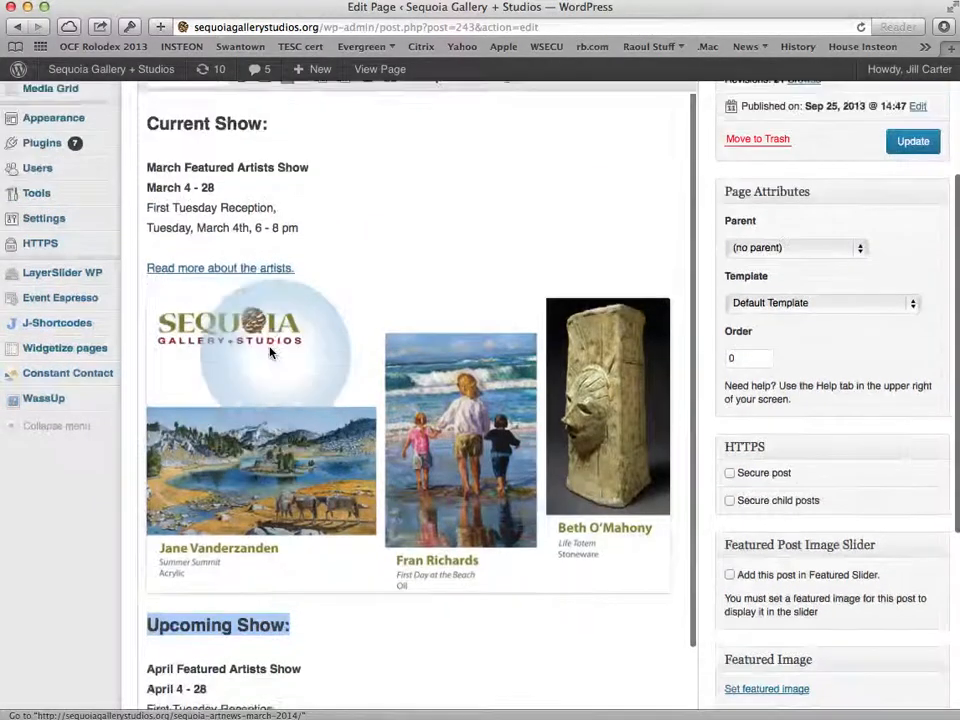
pyautogui.scroll(3, 269, 350)
pyautogui.click(222, 247)
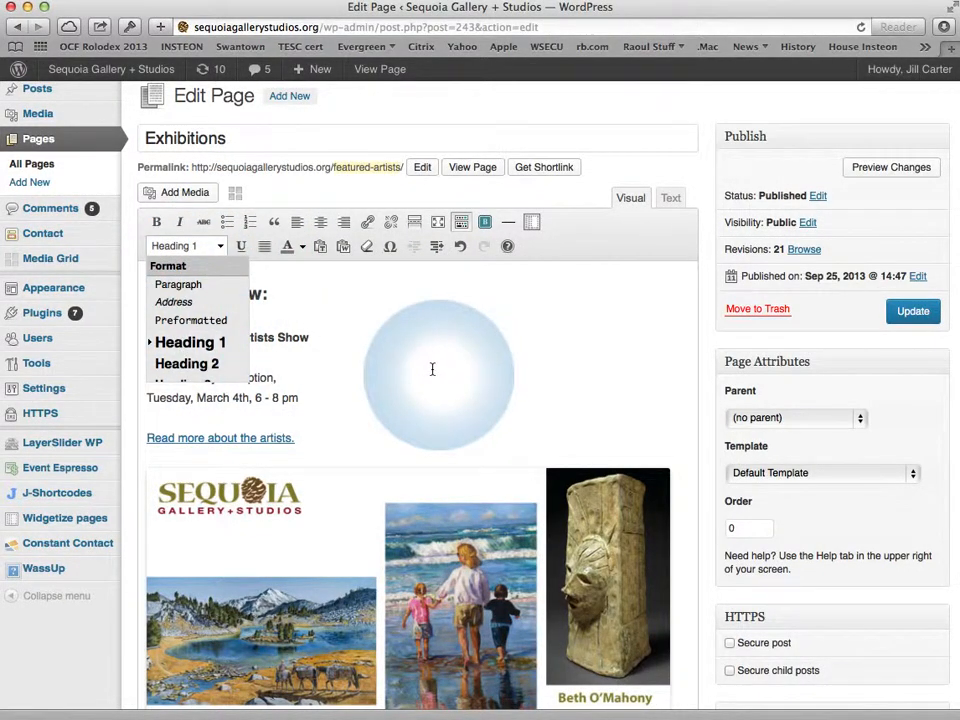
pyautogui.click(432, 369)
# Step: Check the bold formatting of the "April Featured Artists Show" and "April 4 - 28" lines
pyautogui.scroll(-5, 432, 370)
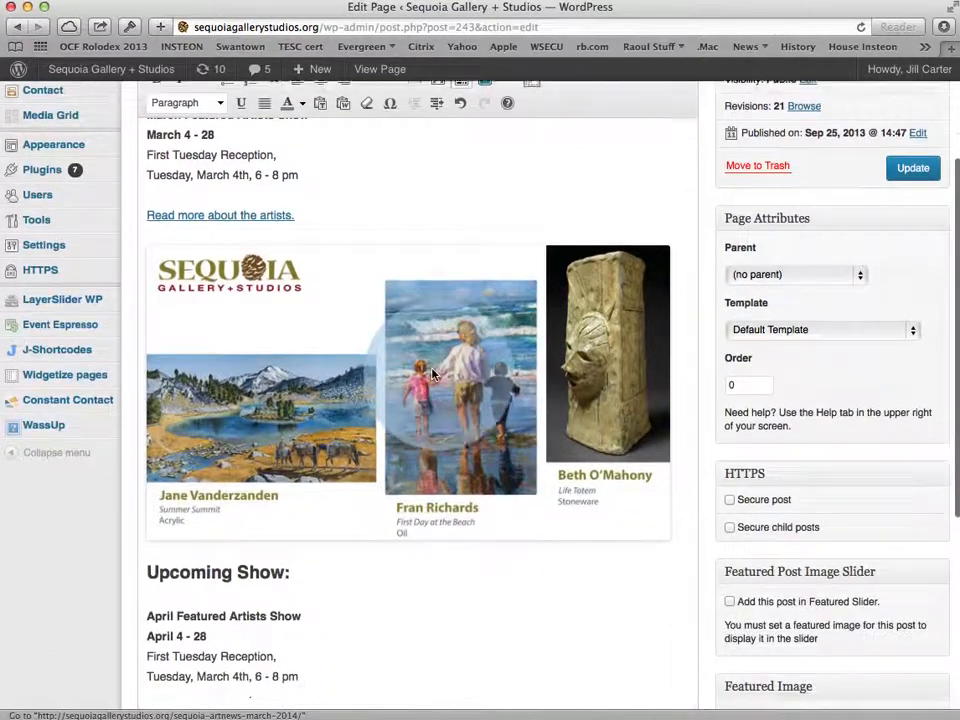
pyautogui.scroll(-2, 432, 374)
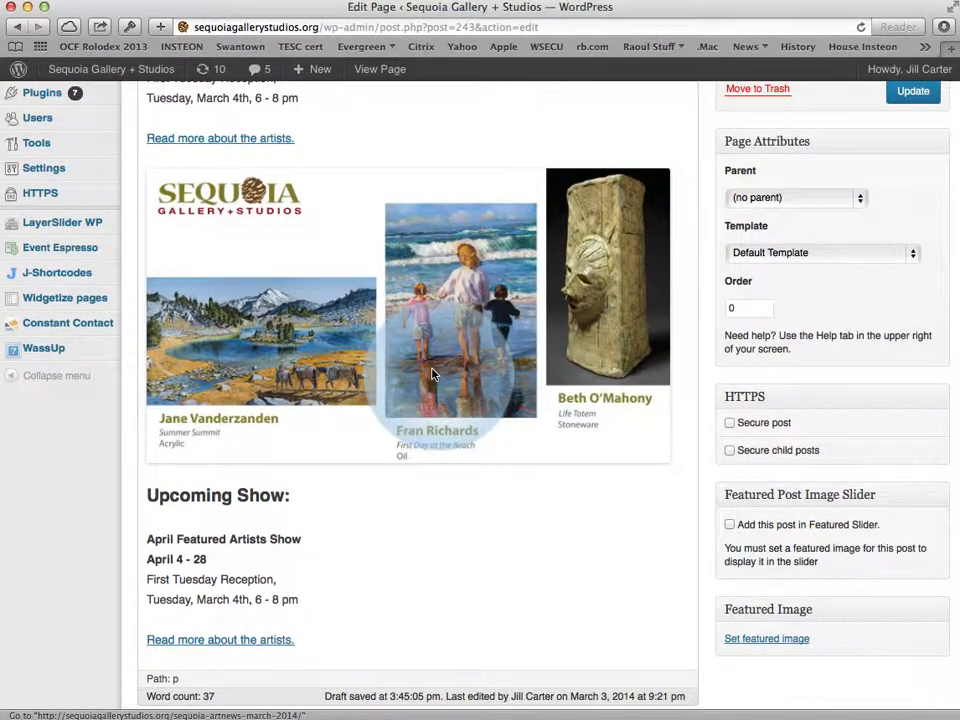
pyautogui.scroll(-1, 228, 485)
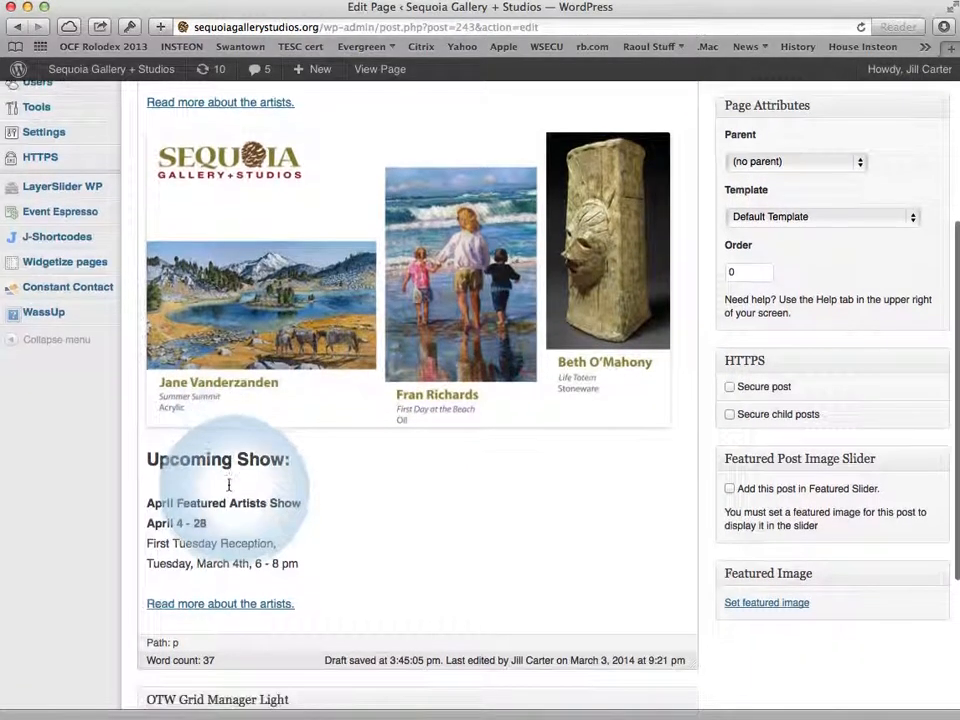
pyautogui.tripleClick(167, 507)
pyautogui.moveTo(167, 507); pyautogui.dragTo(210, 525)
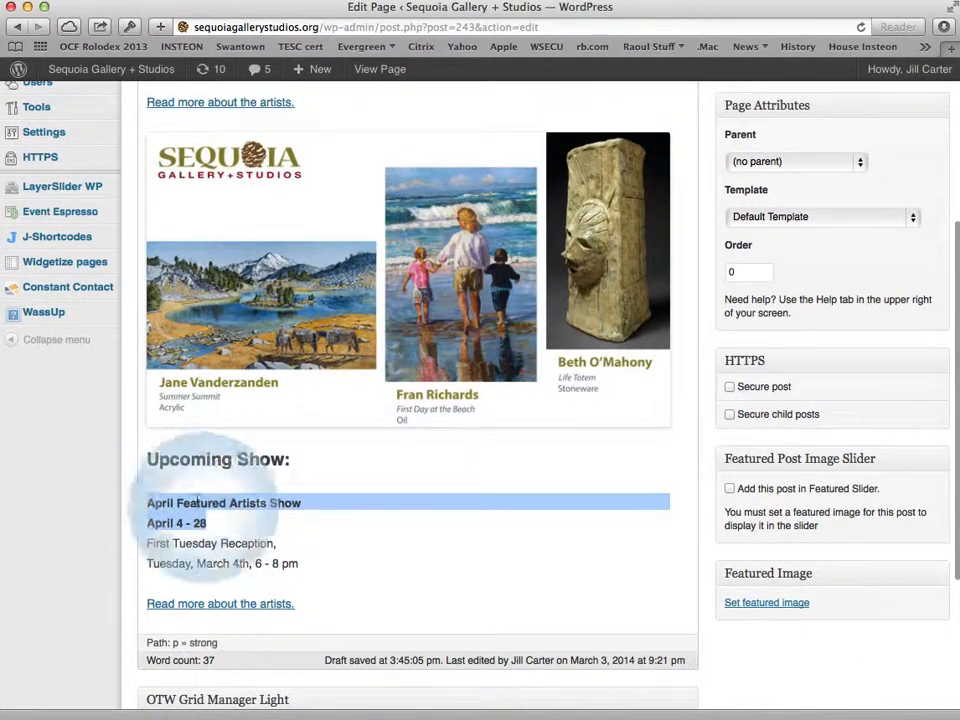
pyautogui.scroll(6, 210, 400)
pyautogui.scroll(4, 271, 344)
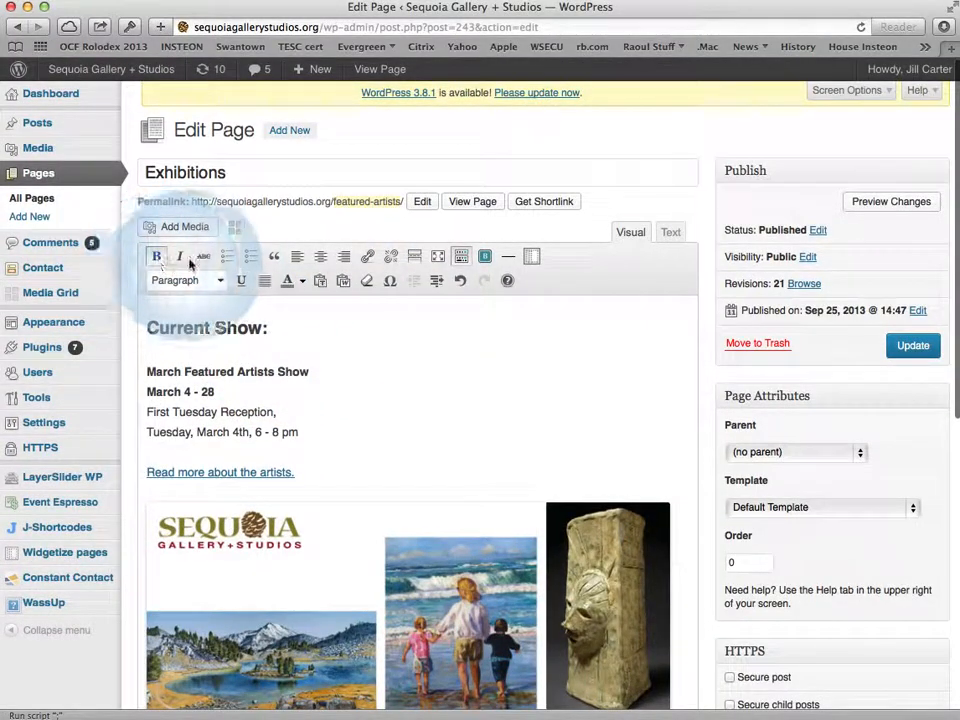
pyautogui.scroll(-9, 294, 415)
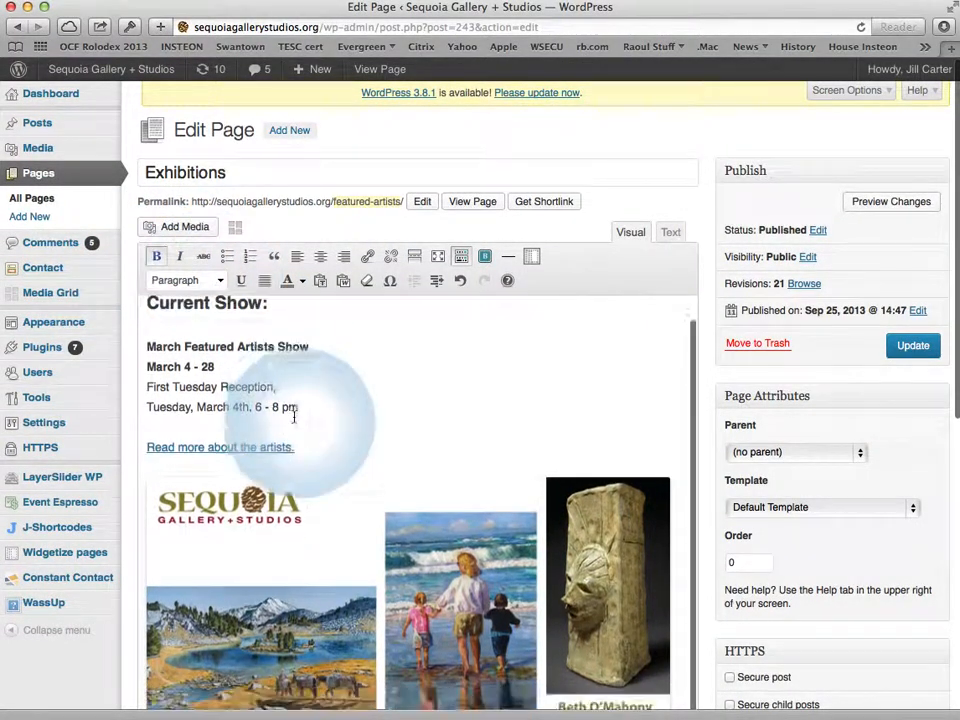
pyautogui.scroll(-3, 334, 436)
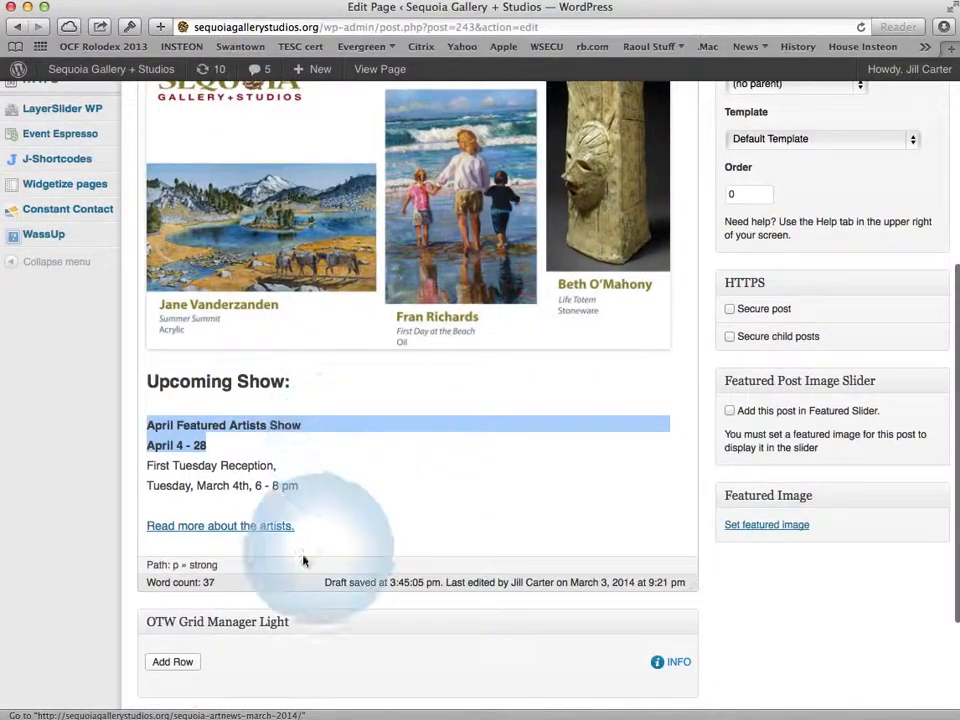
# Step: Add an empty line below the upcoming show's "Read more about the artists." link and open the Insert Media dialog for the page
pyautogui.click(314, 528)
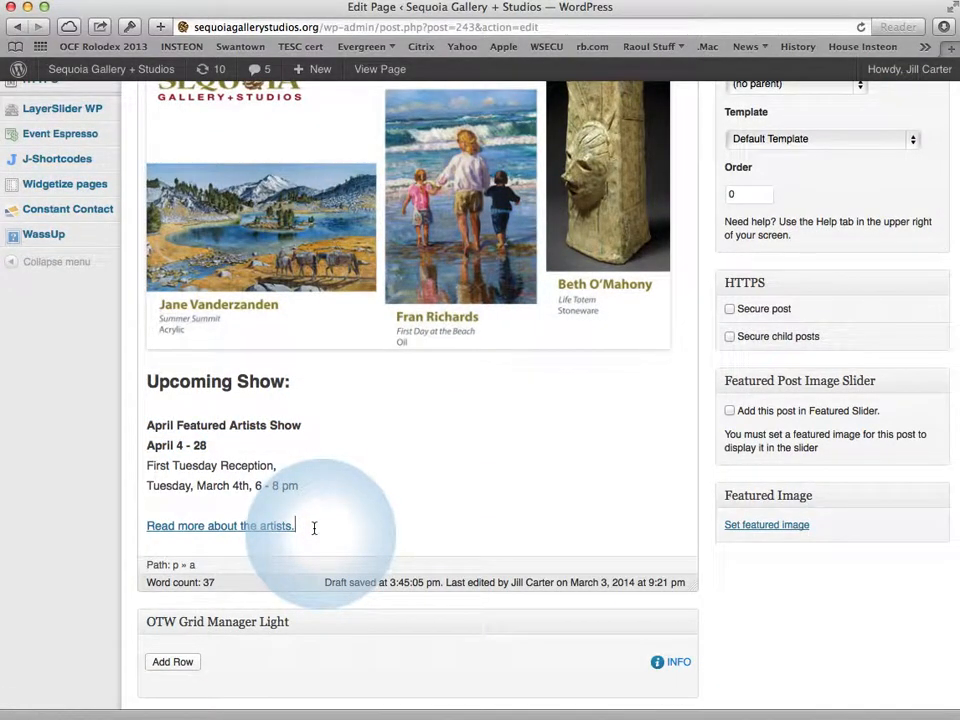
pyautogui.press('Return')
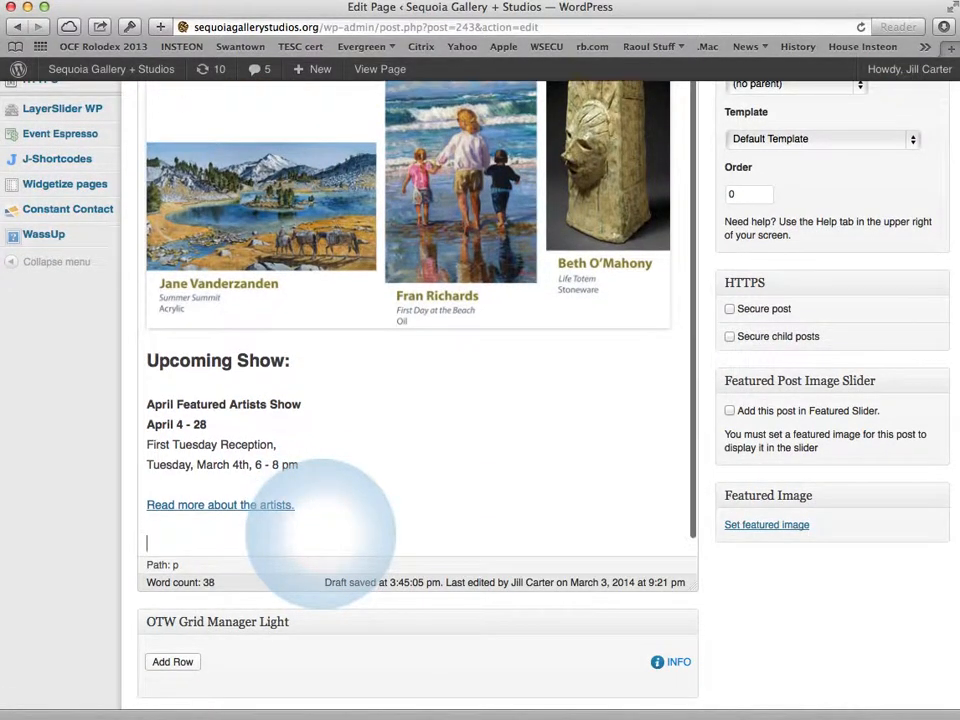
pyautogui.scroll(5, 250, 420)
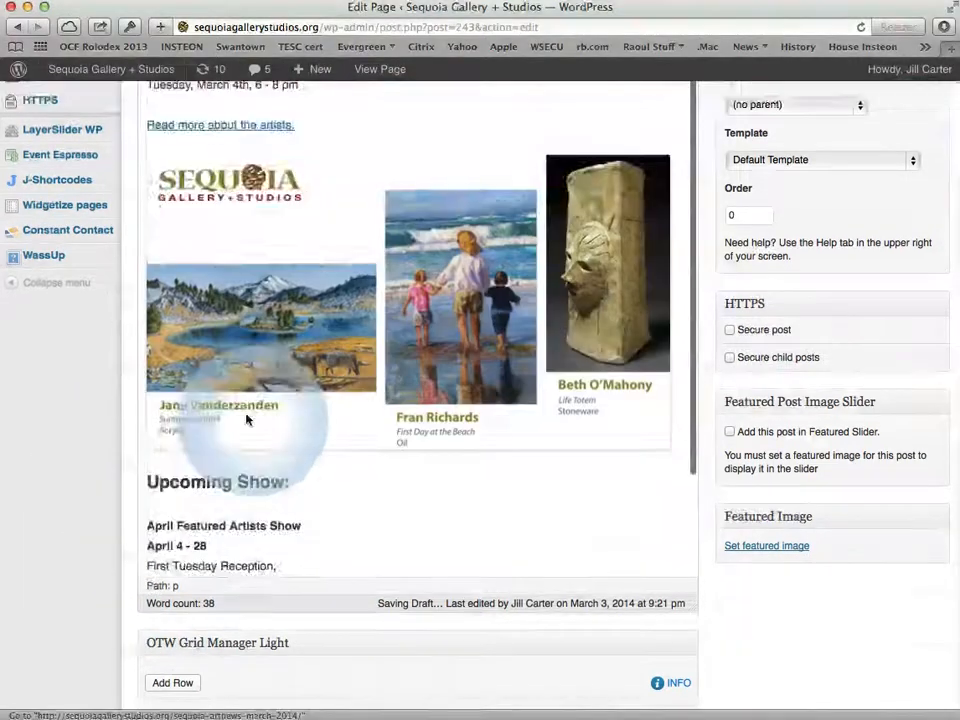
pyautogui.scroll(3, 246, 420)
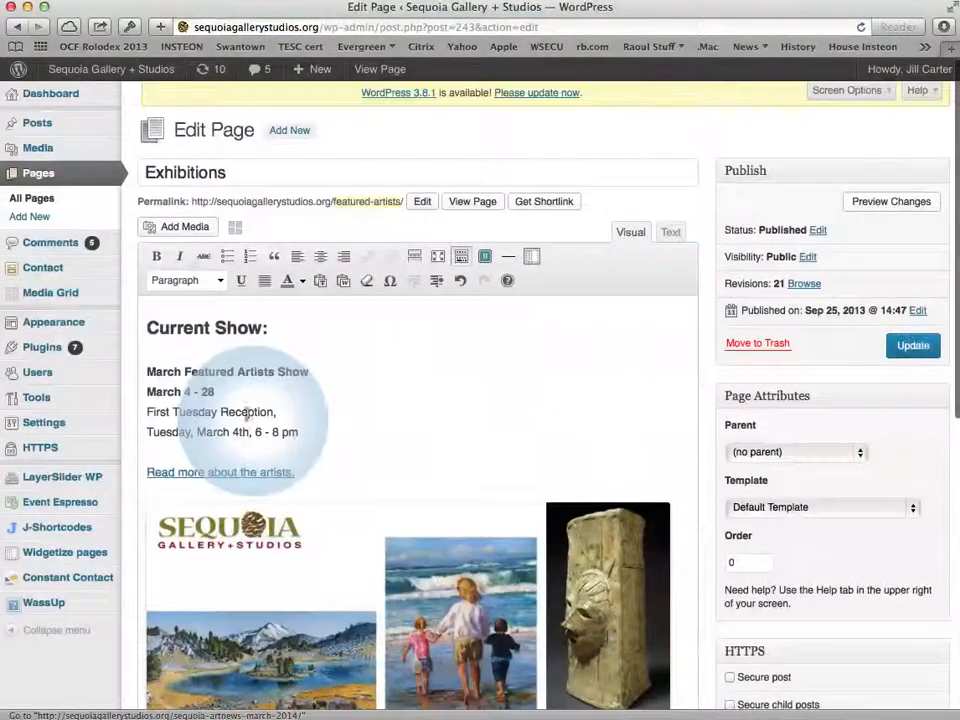
pyautogui.click(174, 229)
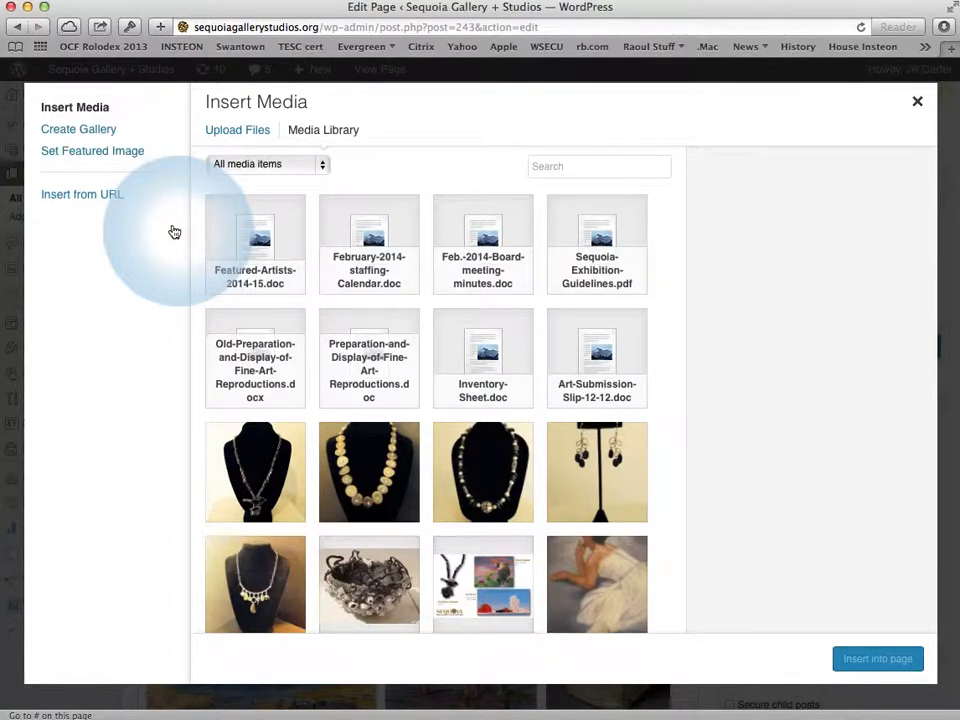
pyautogui.click(237, 139)
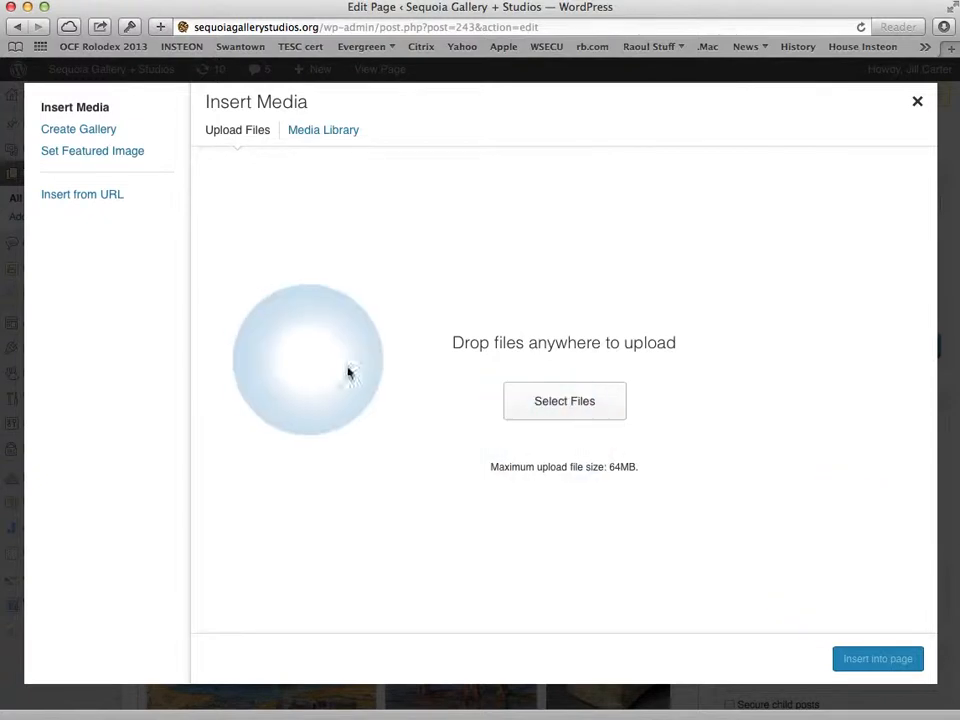
pyautogui.click(521, 402)
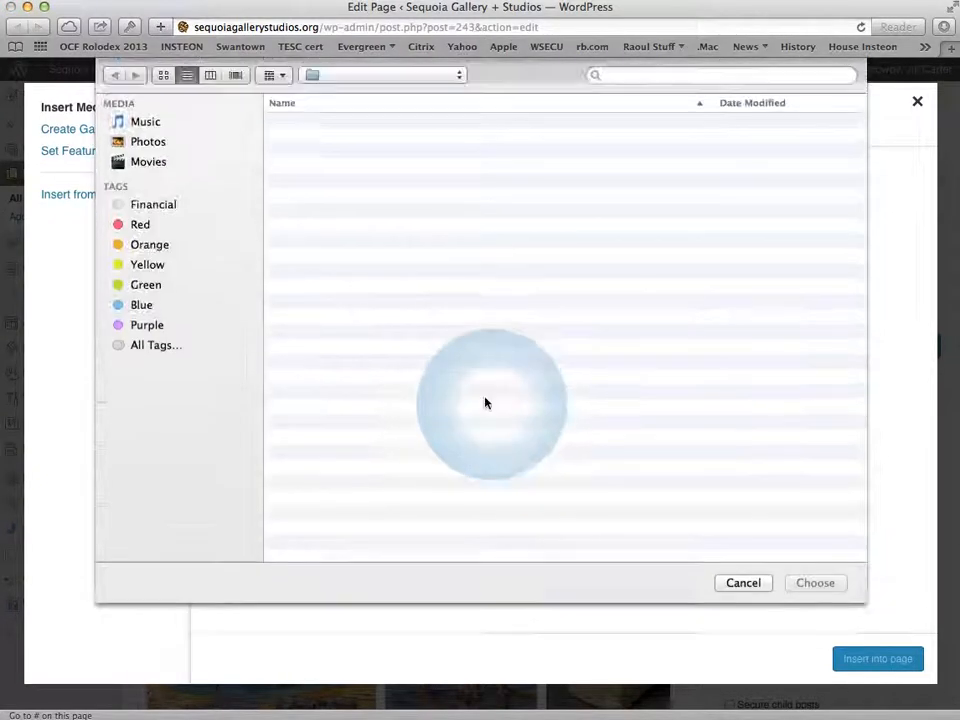
pyautogui.click(743, 583)
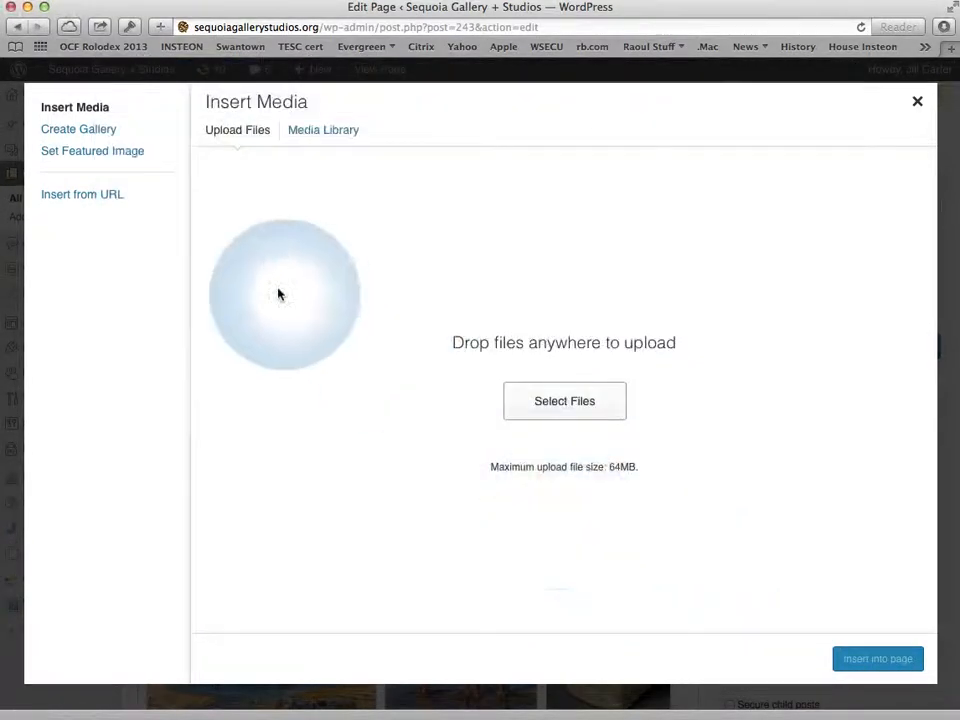
pyautogui.click(325, 131)
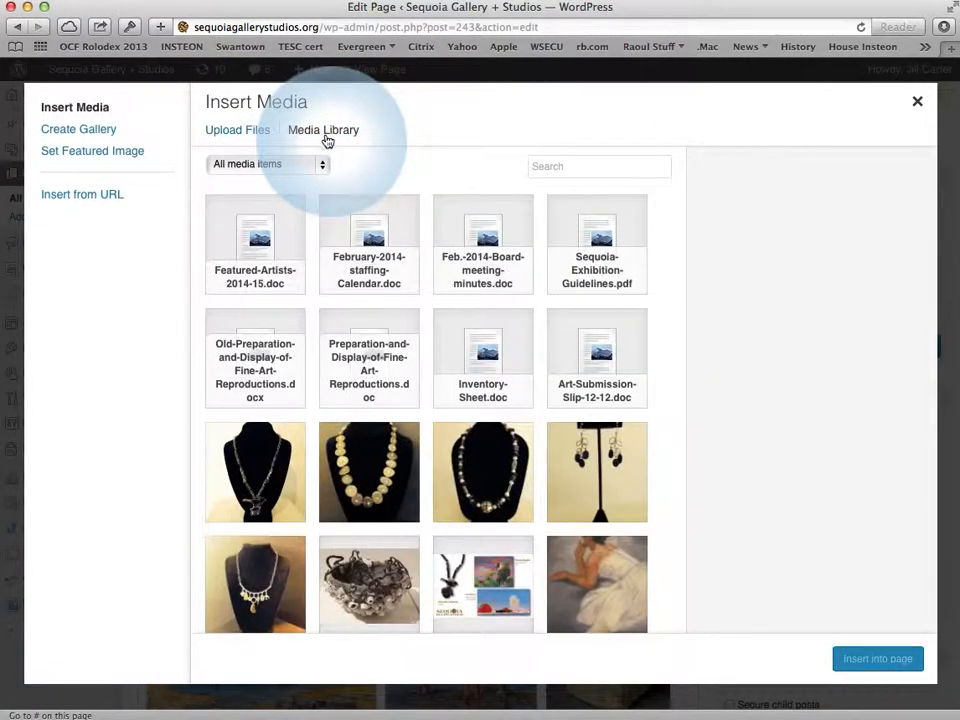
# Step: Select the 2014_February_front1.jpg image in the media library and go through its attachment details, leaving the caption empty
pyautogui.scroll(-2, 440, 418)
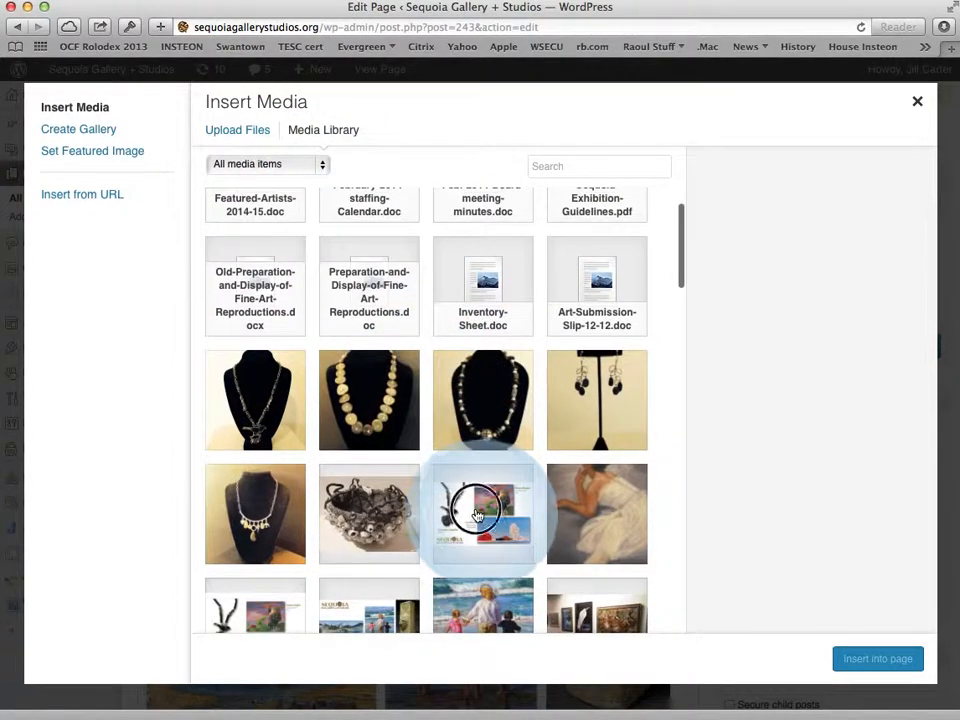
pyautogui.click(478, 515)
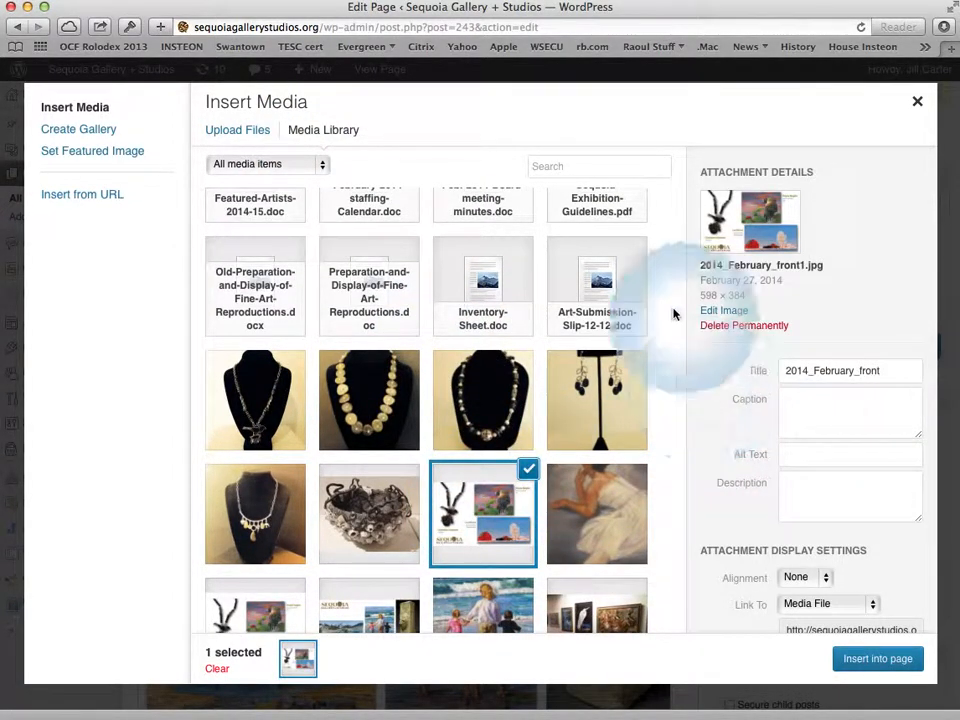
pyautogui.scroll(-2, 467, 537)
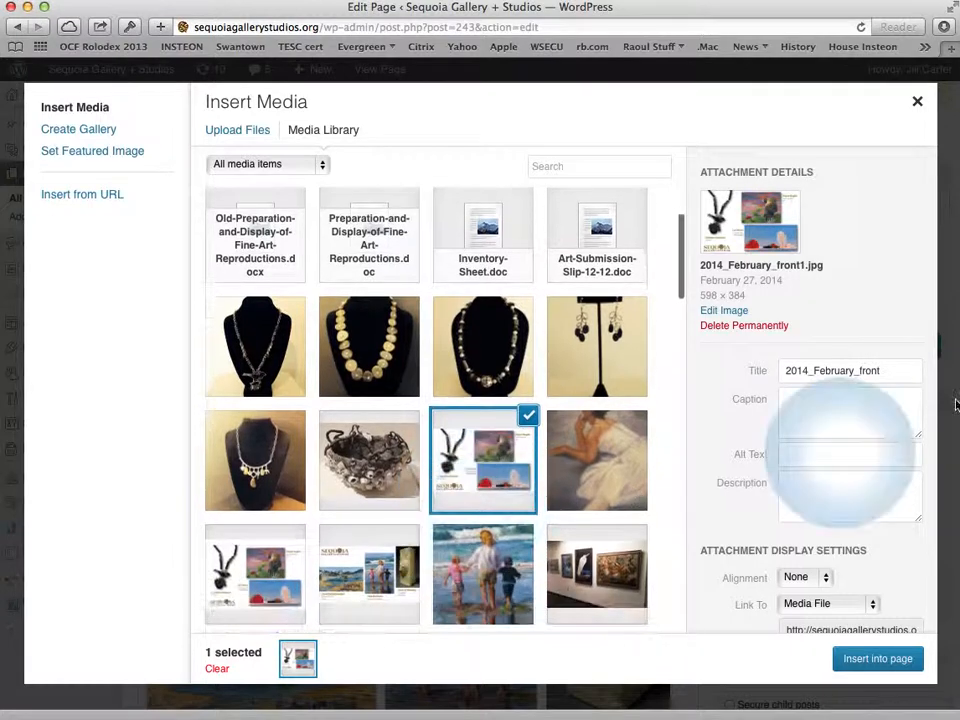
pyautogui.scroll(-1, 809, 390)
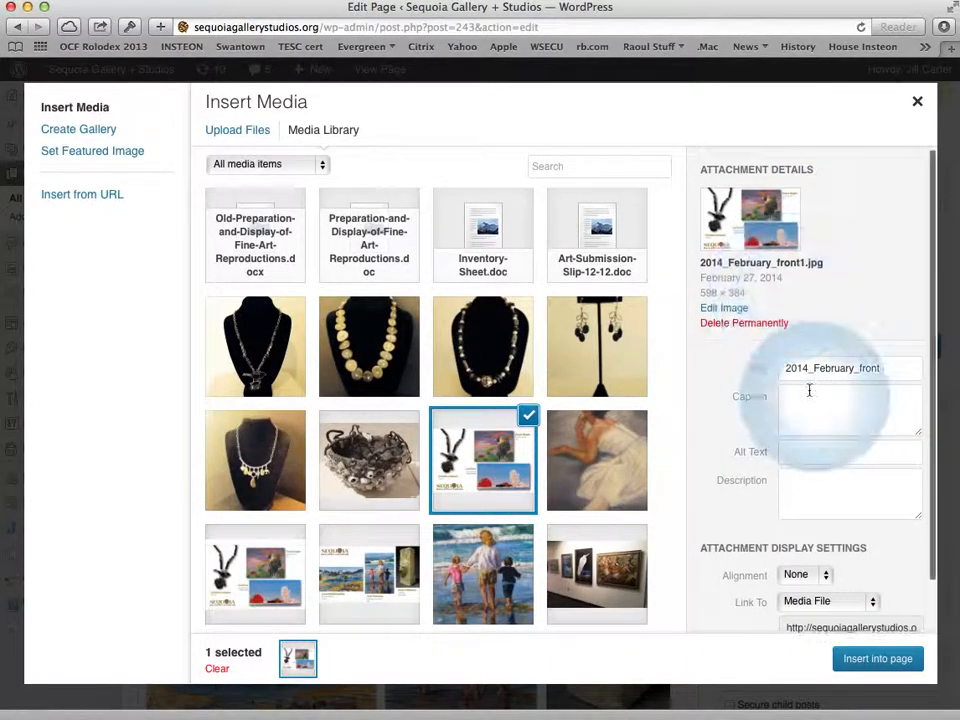
pyautogui.scroll(-3, 809, 390)
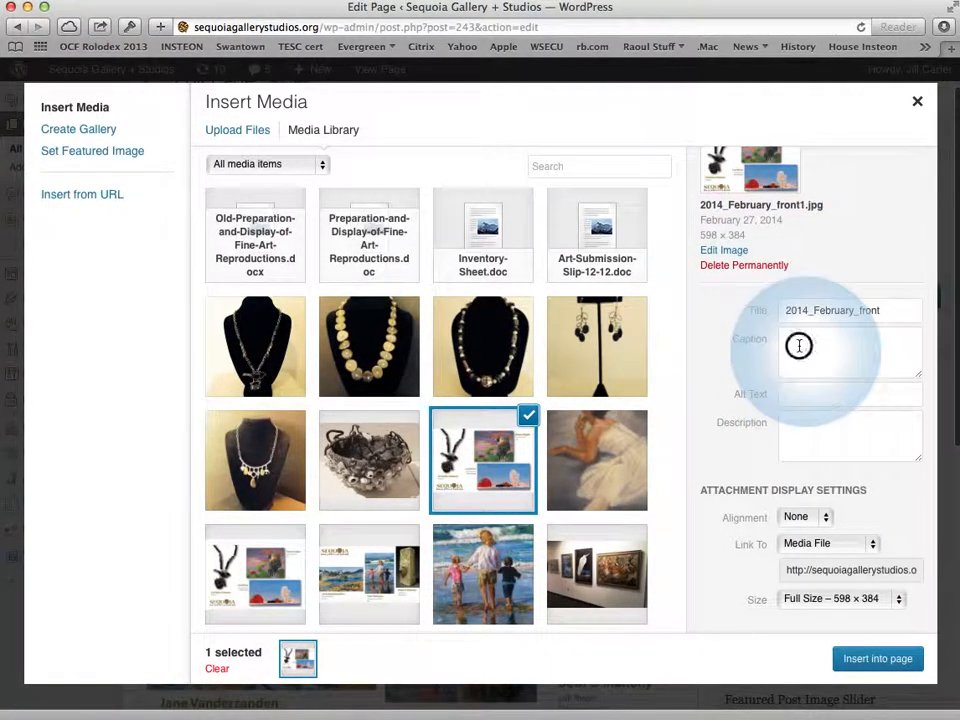
pyautogui.click(799, 348)
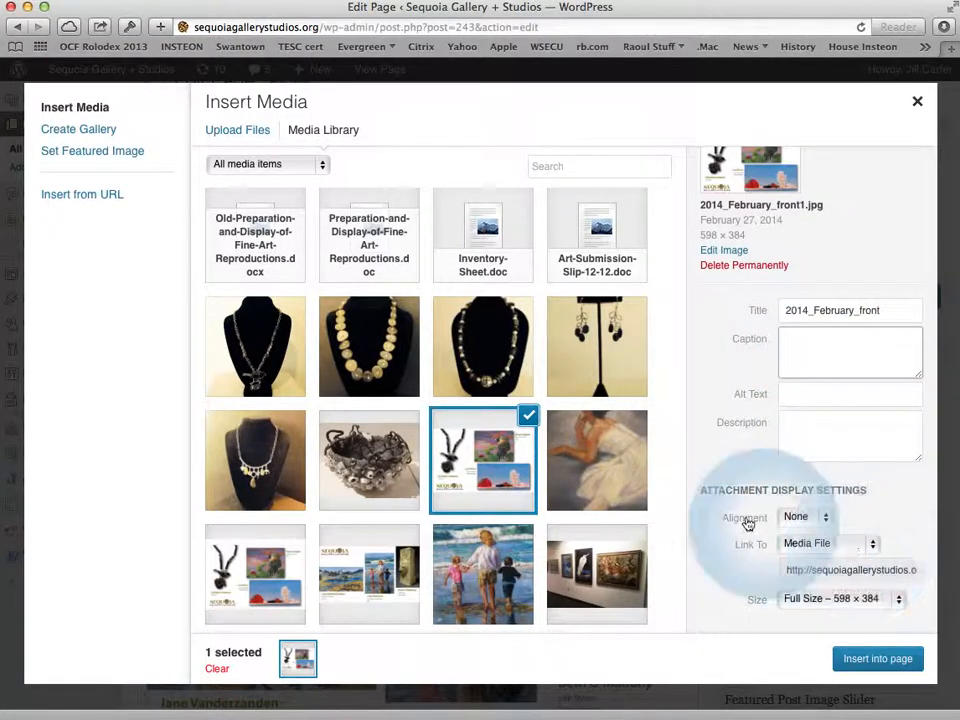
# Step: Keep the image's alignment at None and set its link target to Custom URL
pyautogui.click(820, 518)
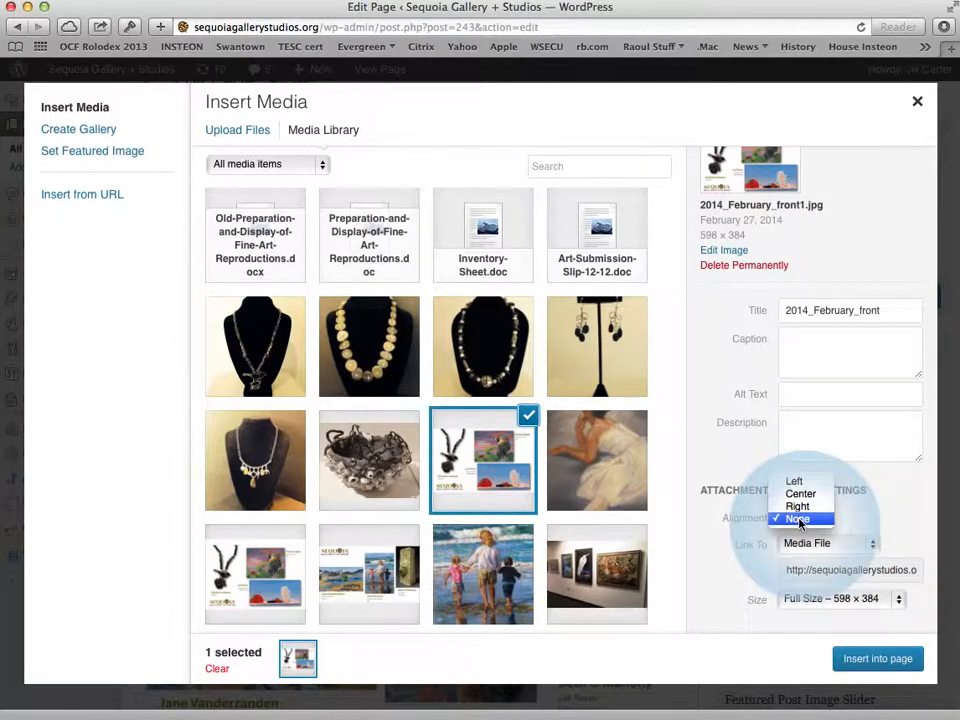
pyautogui.click(799, 519)
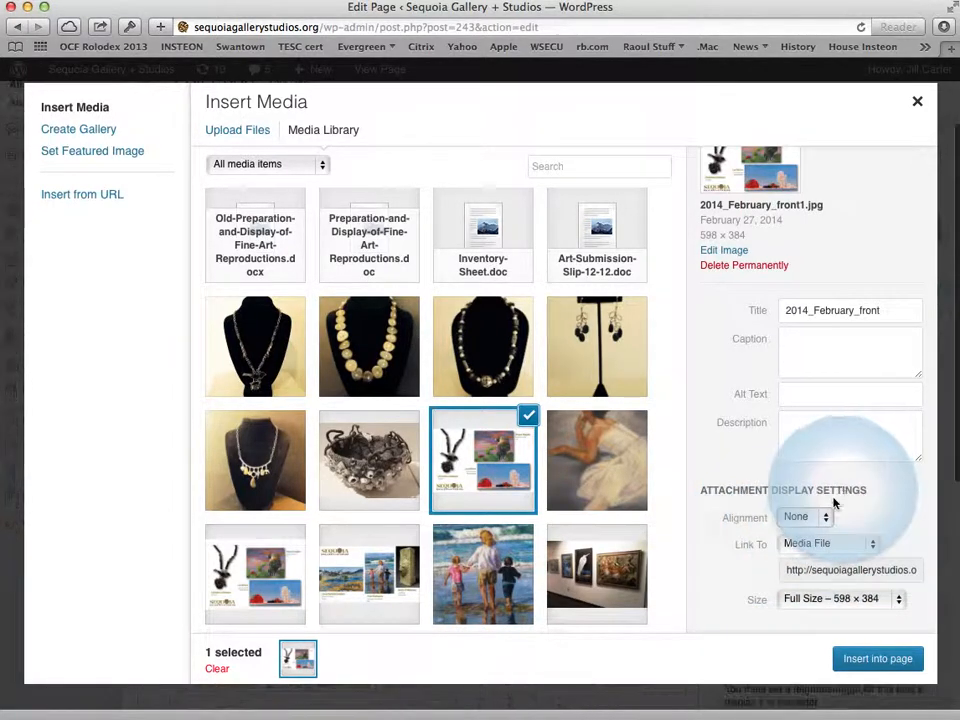
pyautogui.click(866, 545)
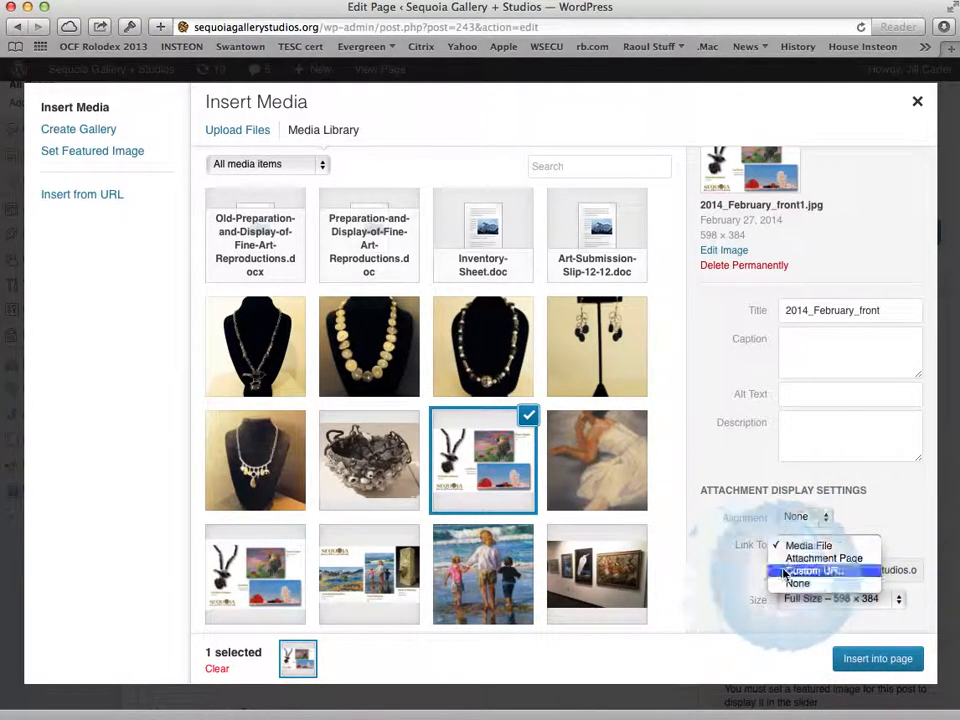
pyautogui.click(808, 545)
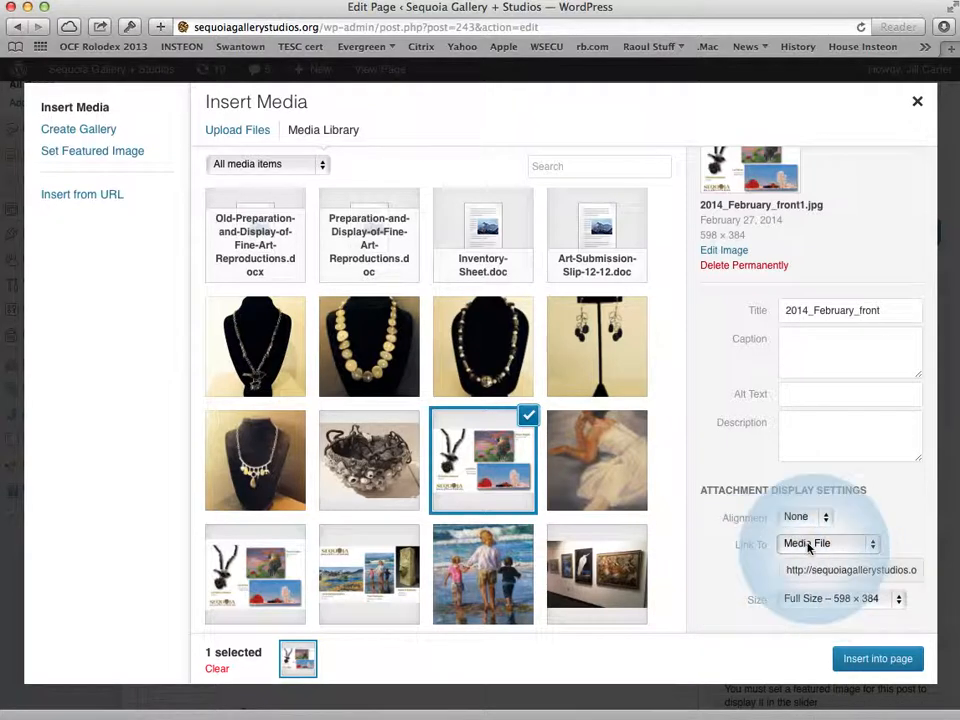
pyautogui.click(808, 545)
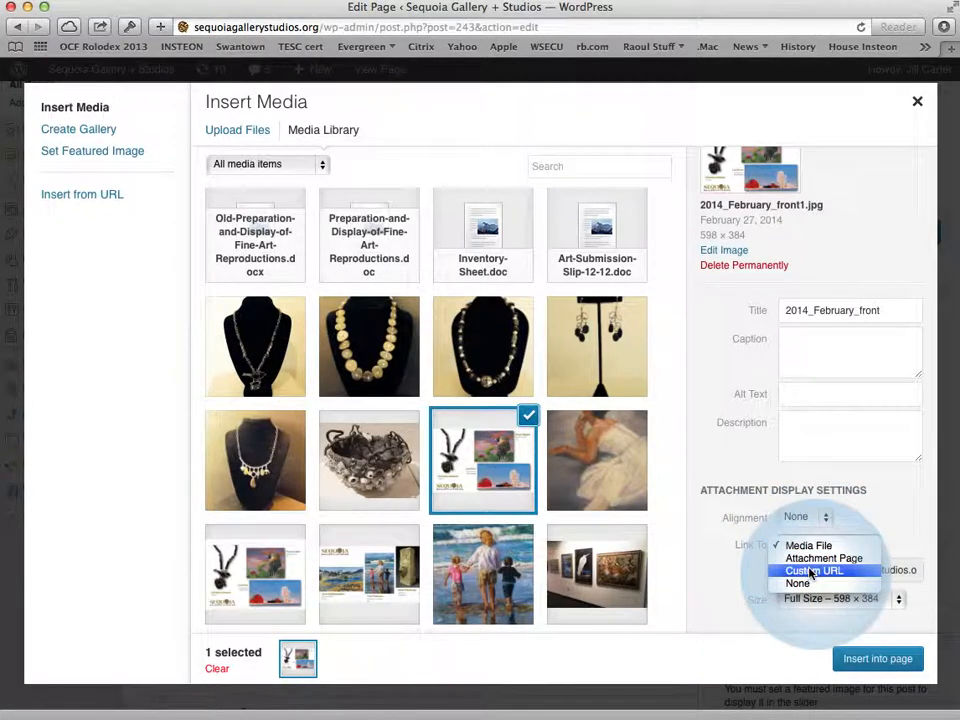
pyautogui.click(812, 572)
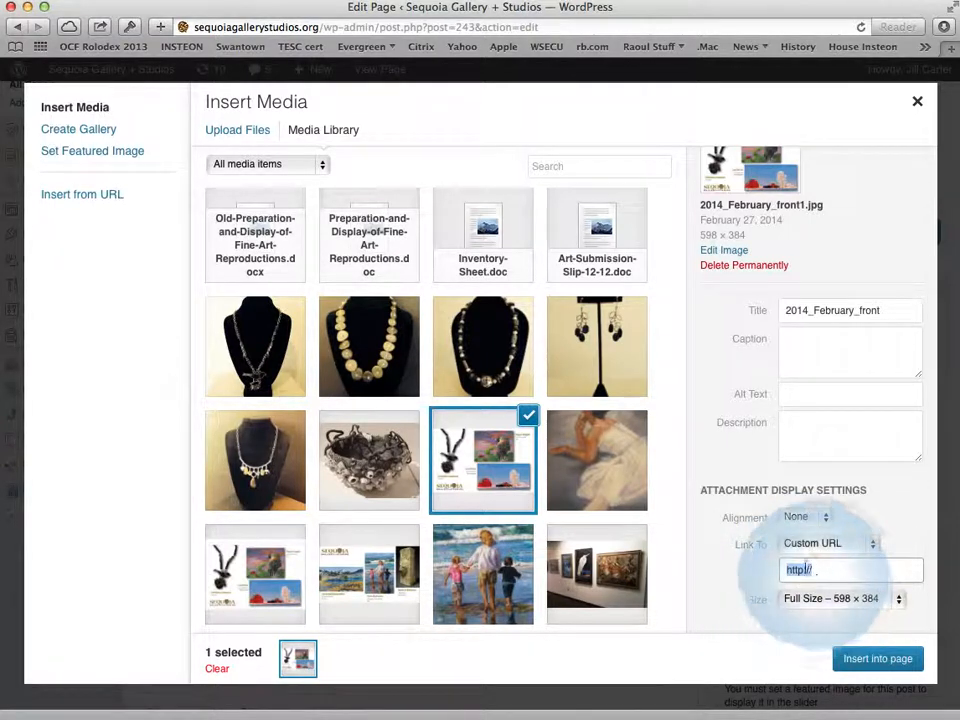
# Step: Keep the image size at Full Size – 598 × 384 and insert the image below the upcoming show's artists link
pyautogui.click(851, 601)
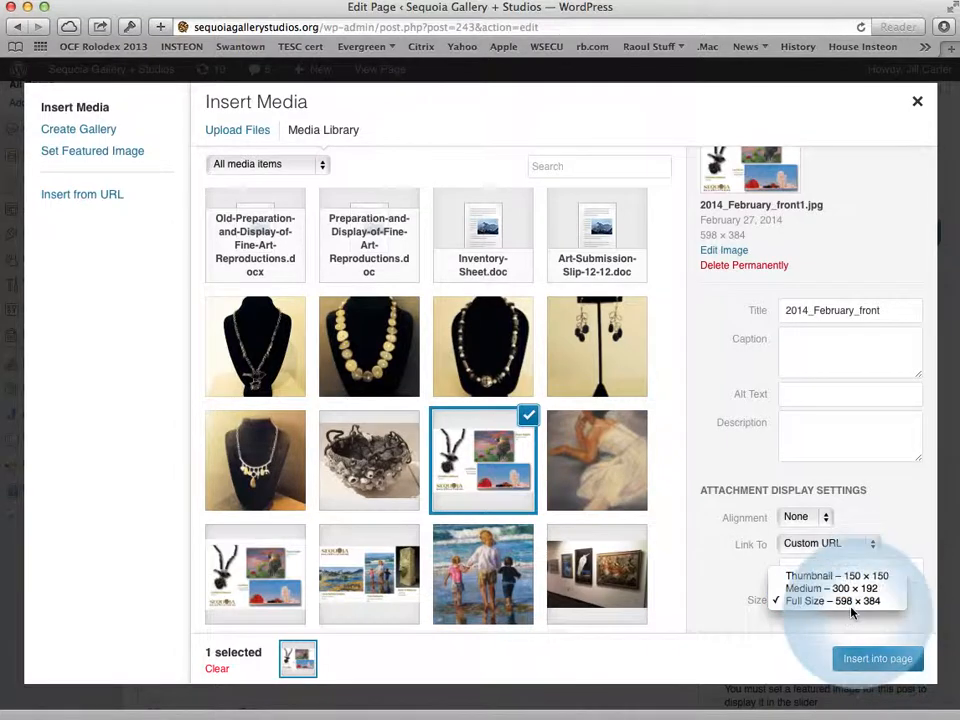
pyautogui.click(853, 601)
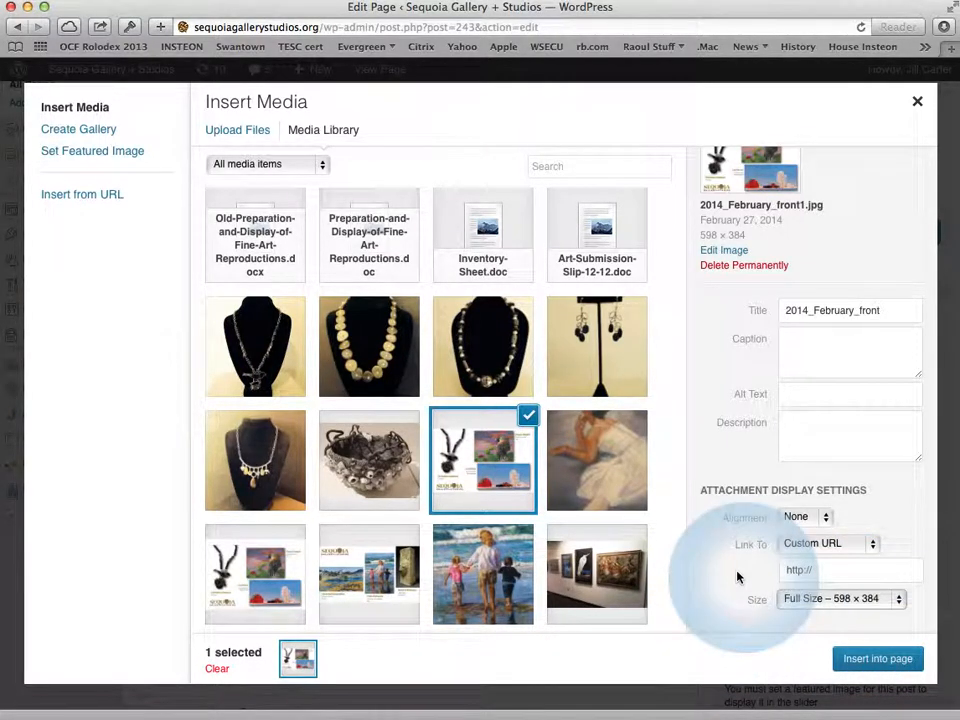
pyautogui.scroll(-2, 733, 574)
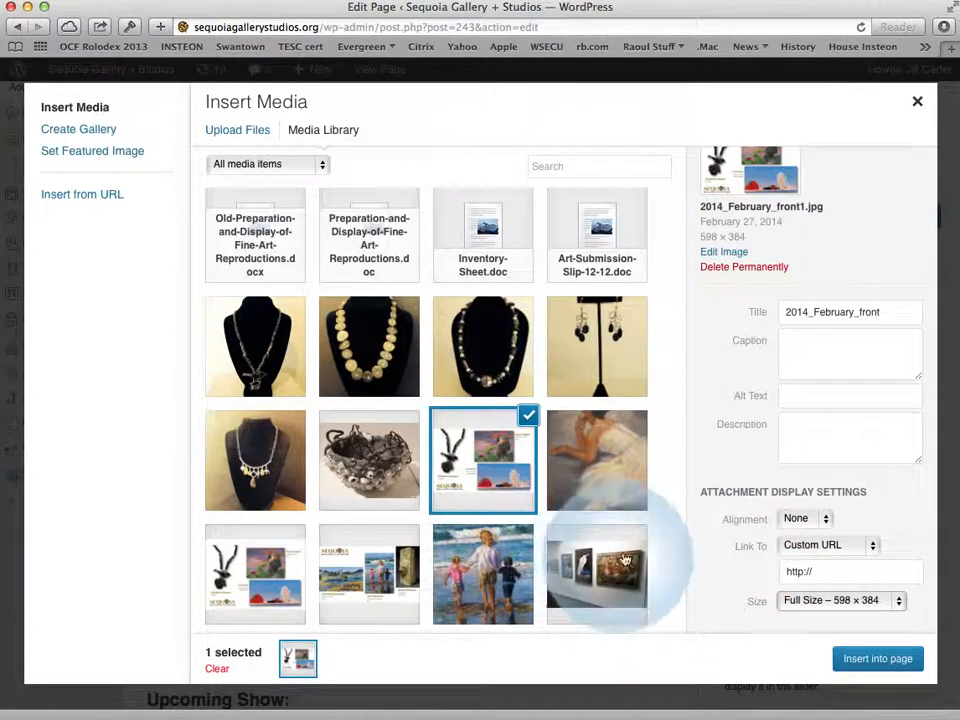
pyautogui.click(860, 662)
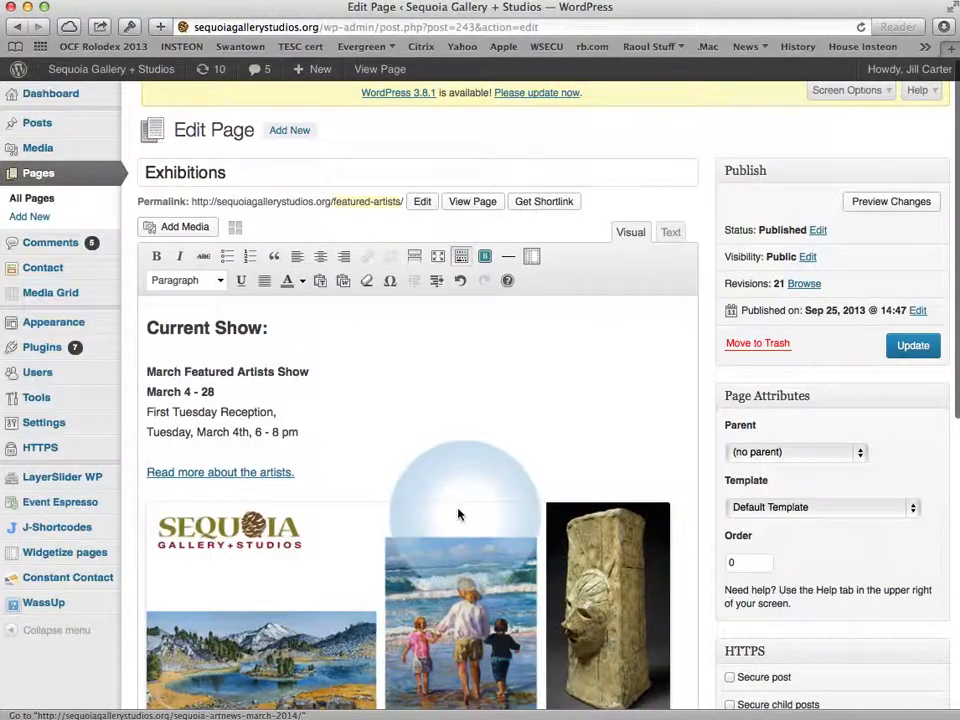
pyautogui.scroll(-6, 466, 512)
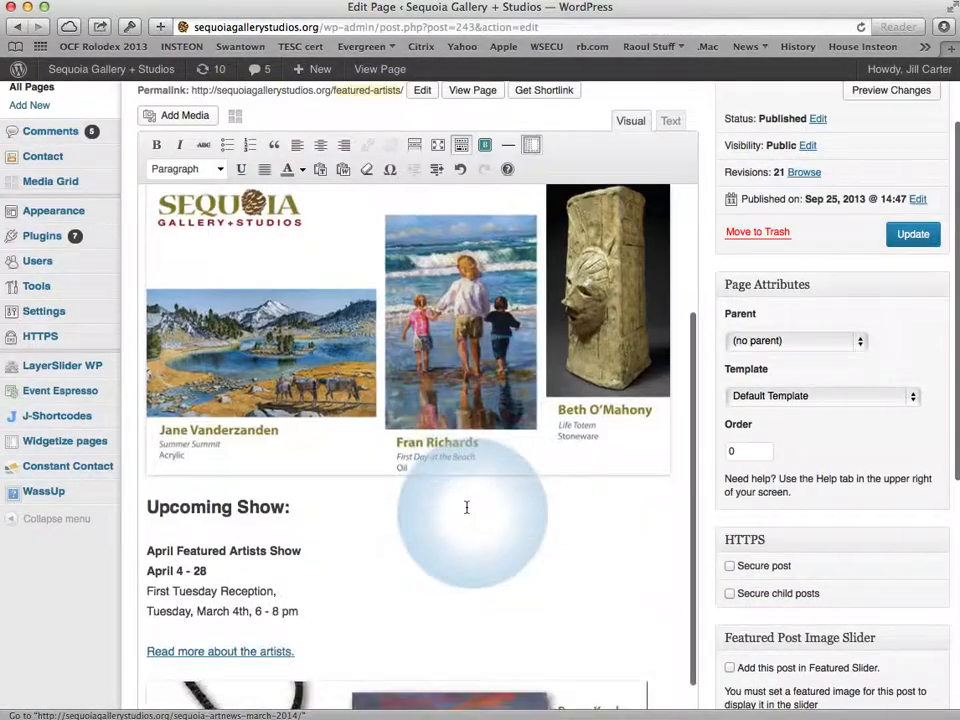
pyautogui.scroll(-4, 466, 507)
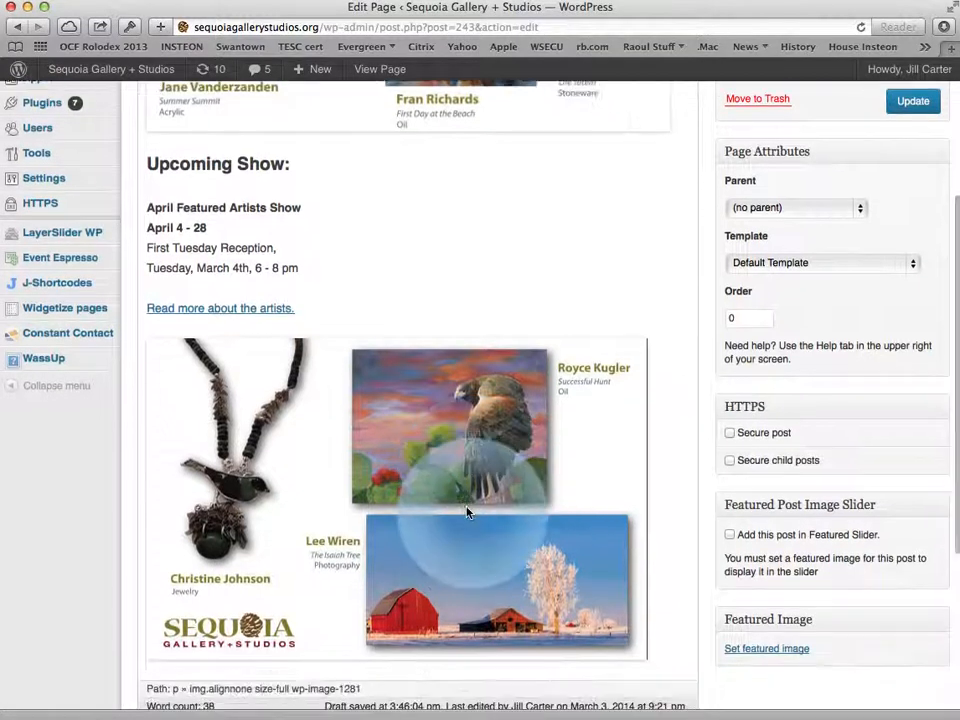
pyautogui.click(391, 491)
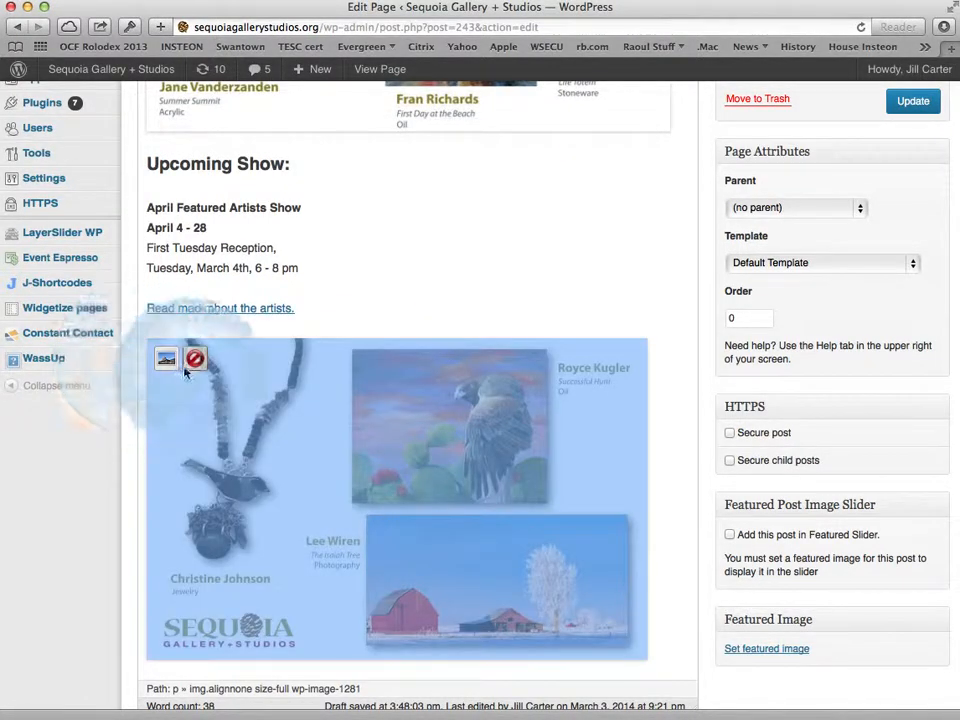
pyautogui.click(165, 362)
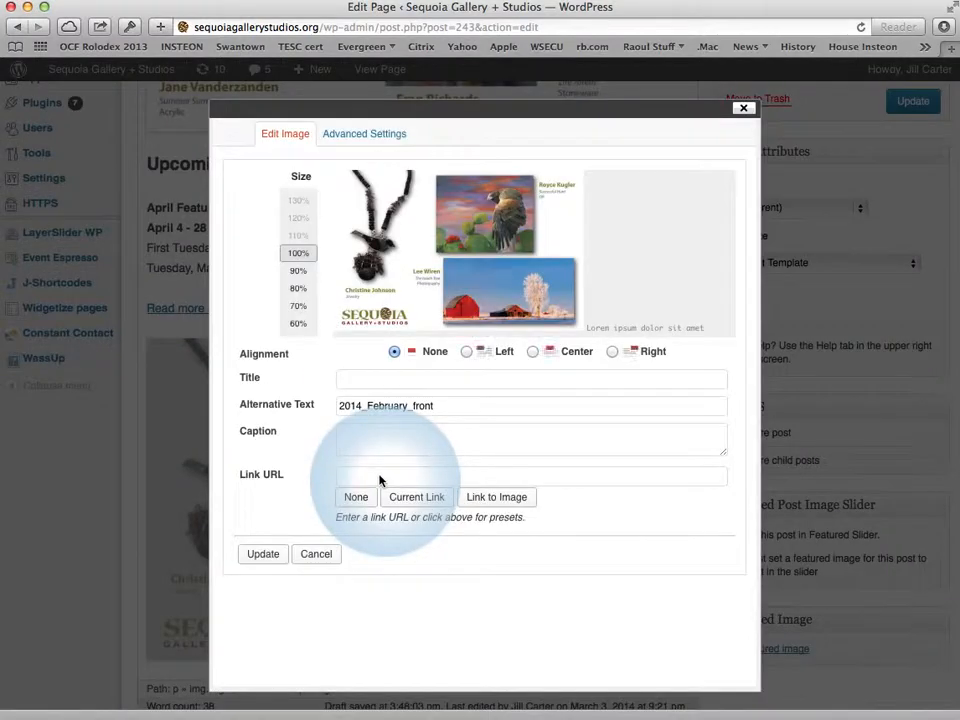
pyautogui.click(366, 477)
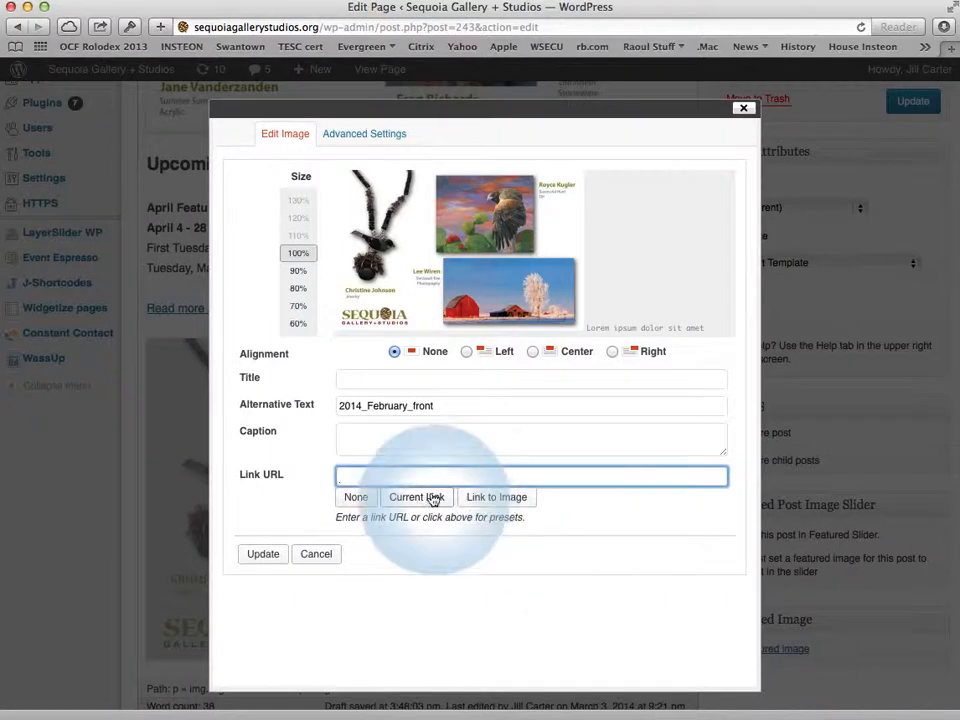
pyautogui.click(743, 107)
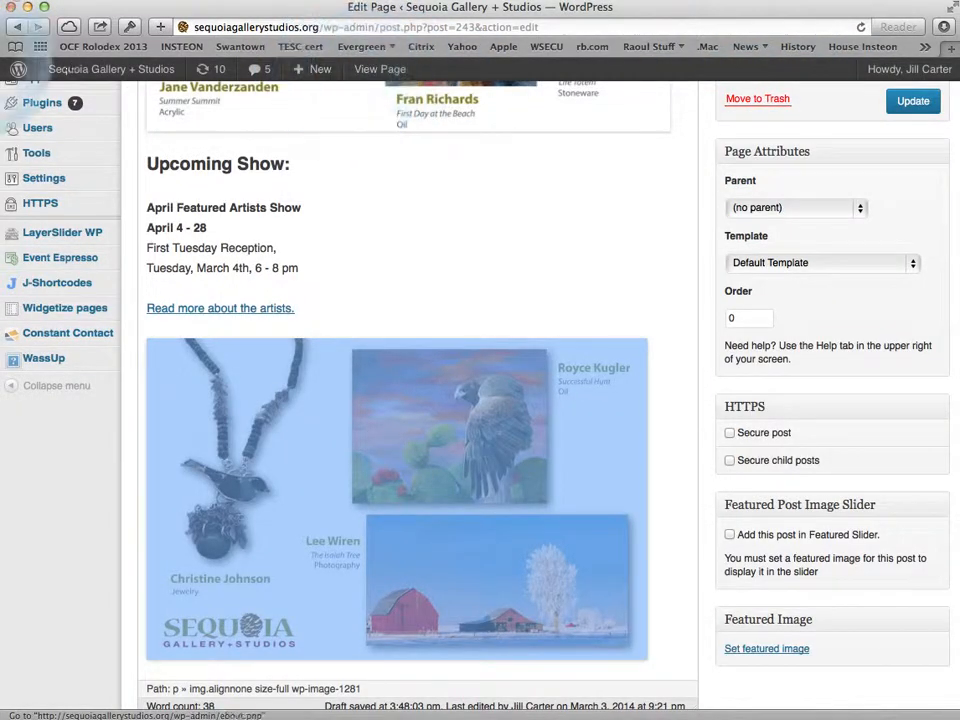
# Step: Open the gallery site in a separate window, copy the address of its News page, and close that window
pyautogui.rightClick(106, 68)
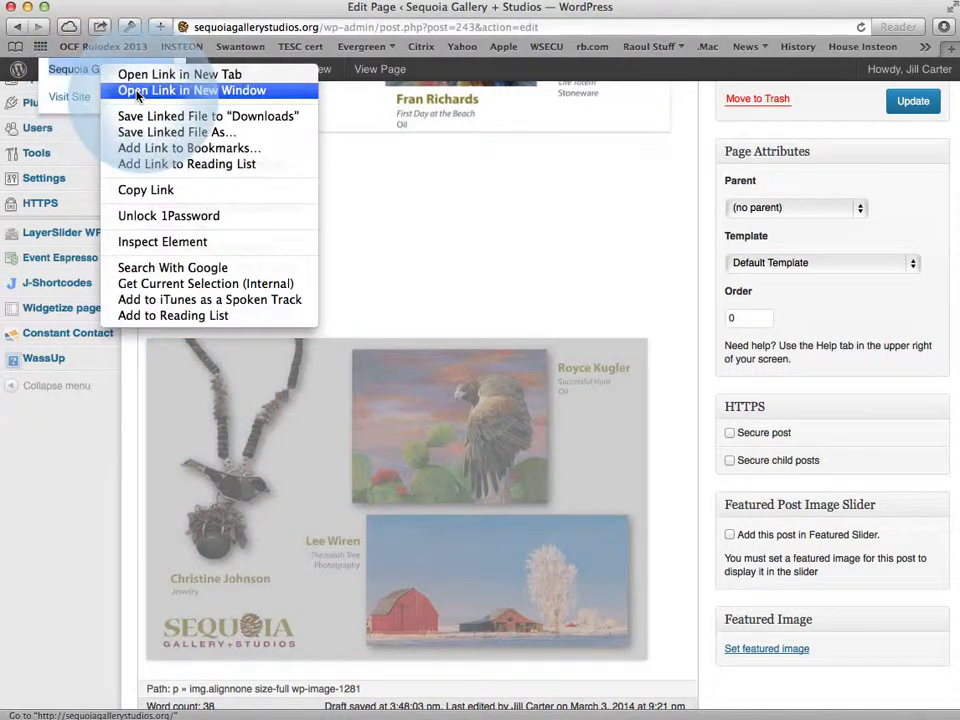
pyautogui.click(138, 91)
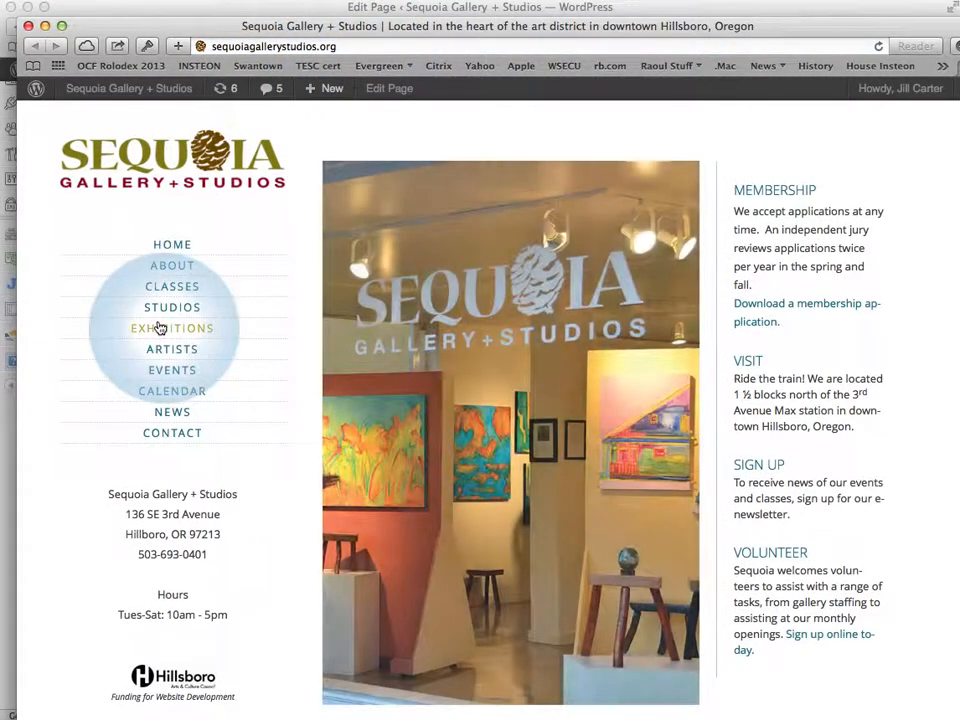
pyautogui.click(185, 410)
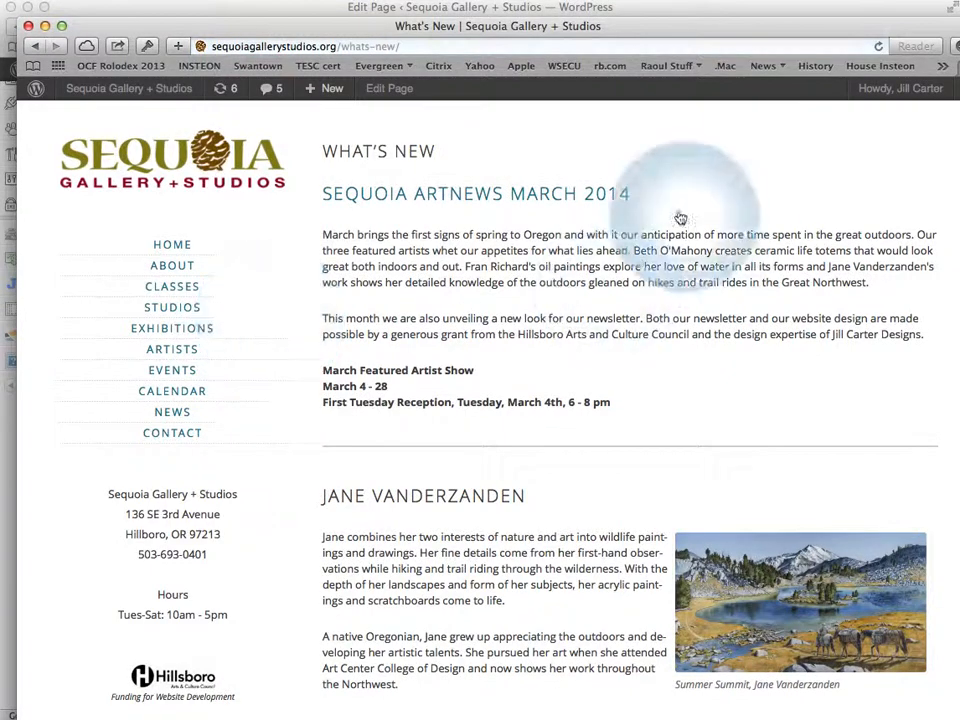
pyautogui.click(412, 46)
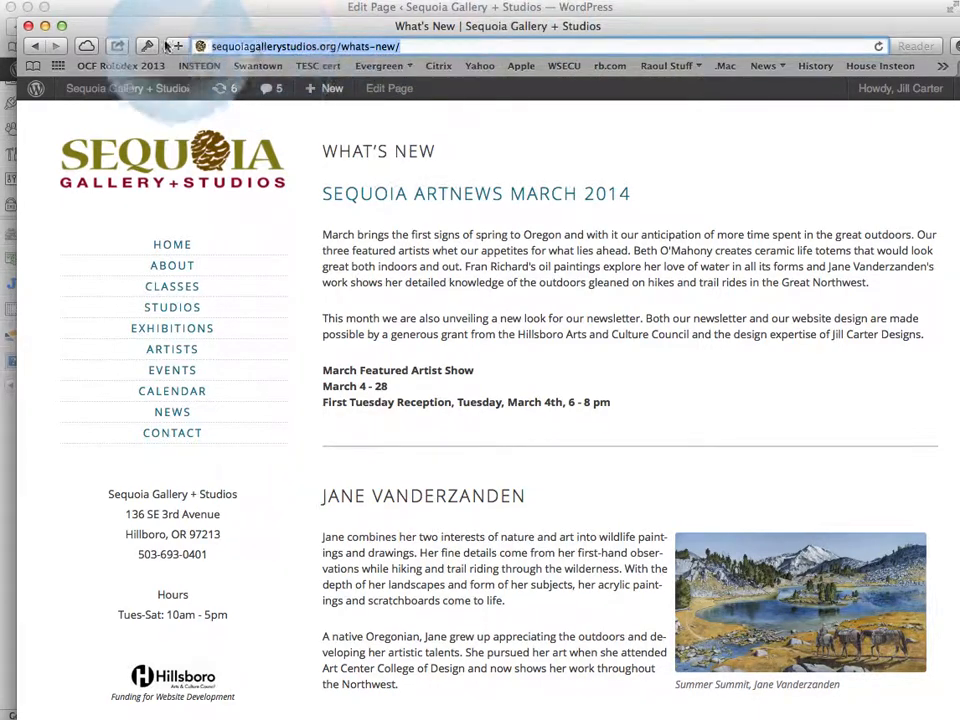
pyautogui.click(29, 26)
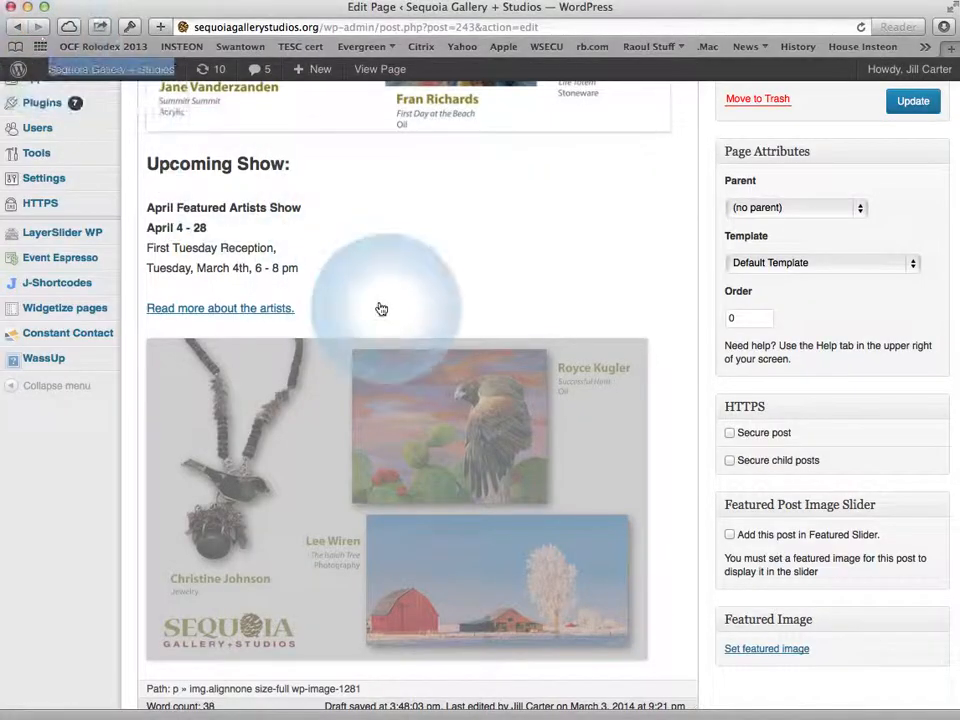
pyautogui.scroll(-1, 398, 438)
pyautogui.click(398, 438)
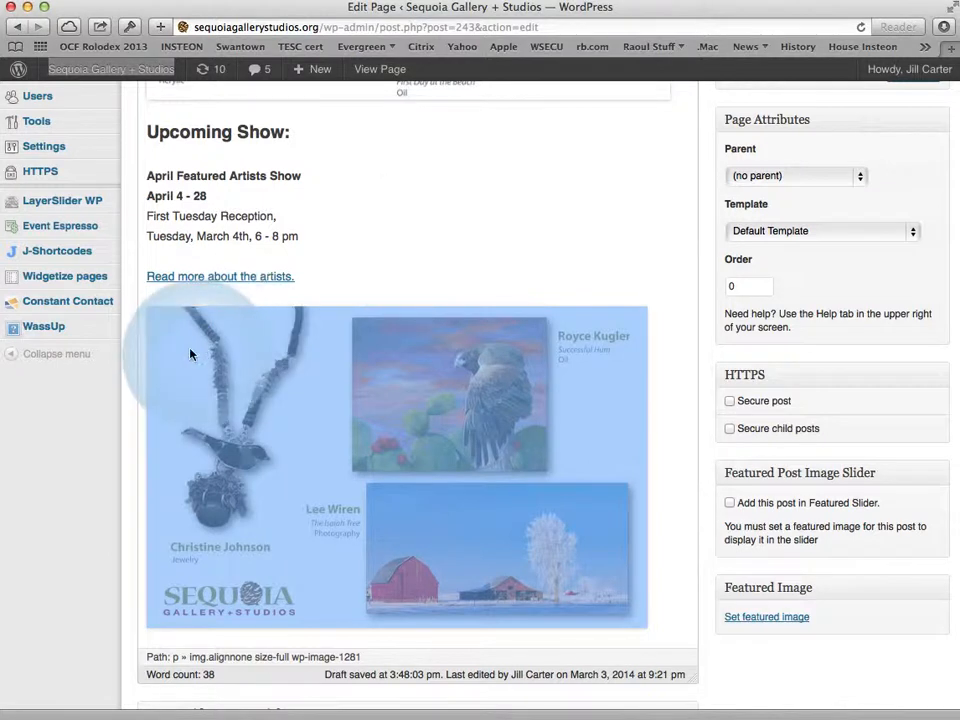
pyautogui.click(184, 359)
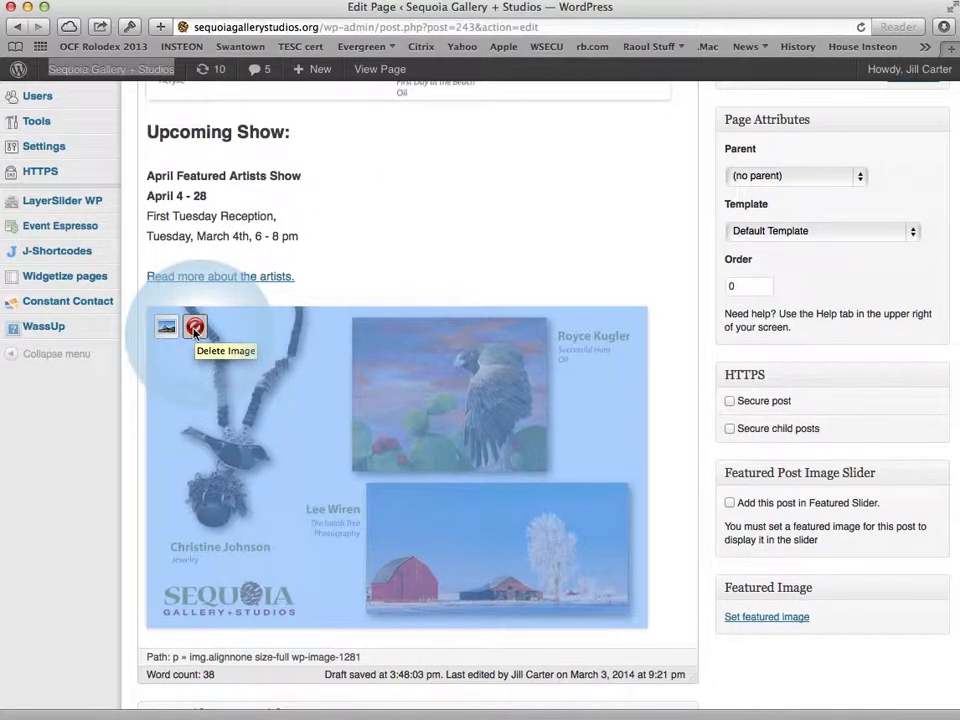
pyautogui.click(166, 326)
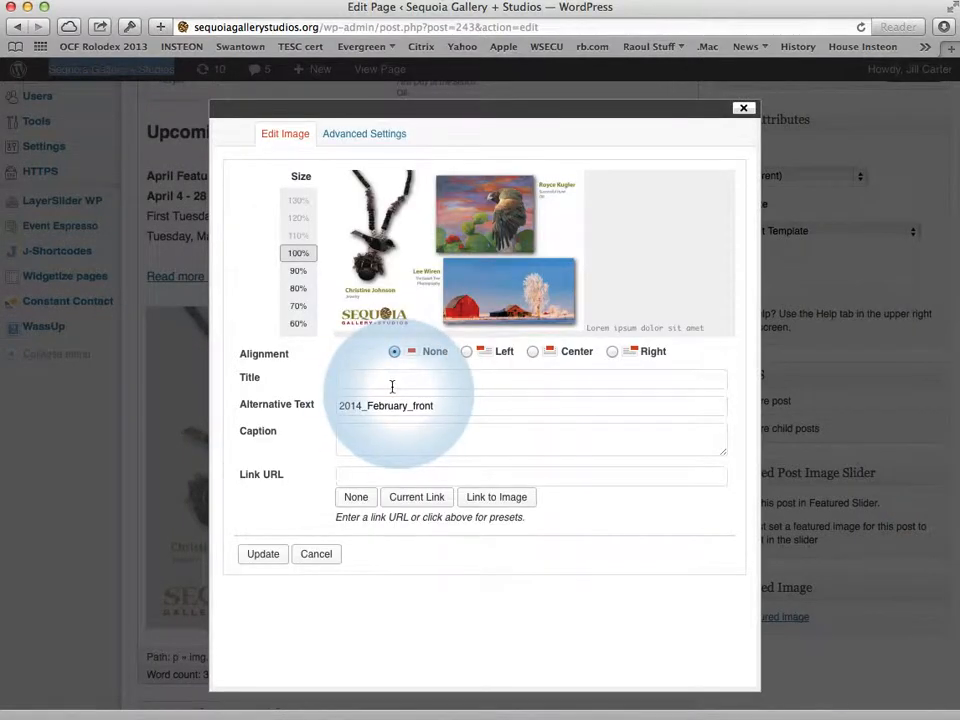
pyautogui.click(363, 476)
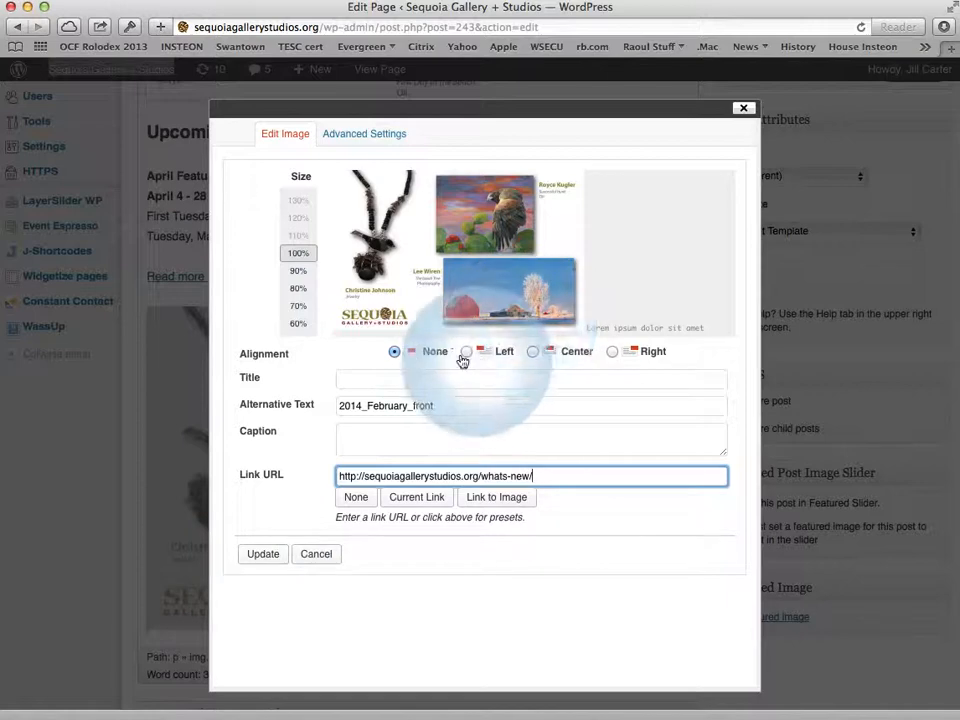
# Step: Try the image at 90%, 80% and 70% size and with Left and Right alignment, returning to 100% and None
pyautogui.click(298, 270)
pyautogui.click(296, 288)
pyautogui.click(294, 306)
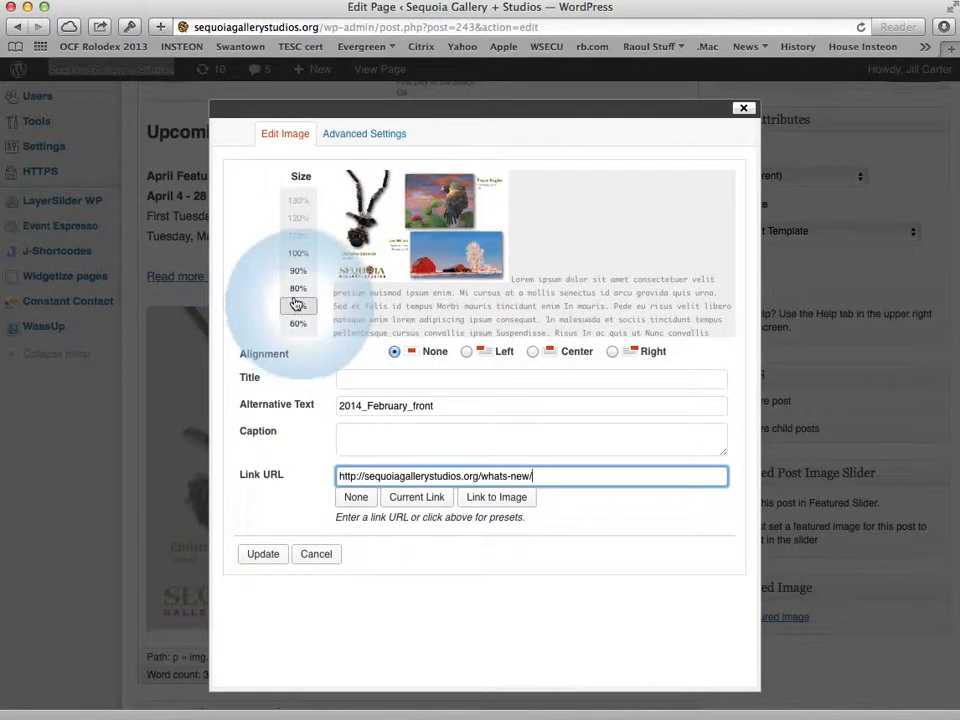
pyautogui.click(298, 253)
pyautogui.click(465, 352)
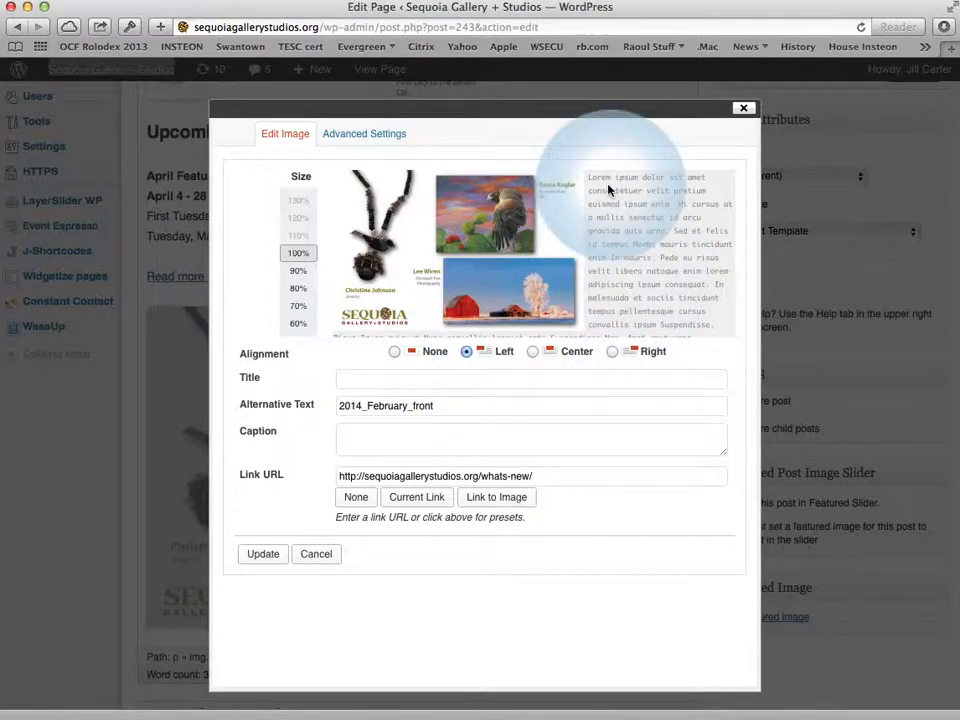
pyautogui.click(612, 352)
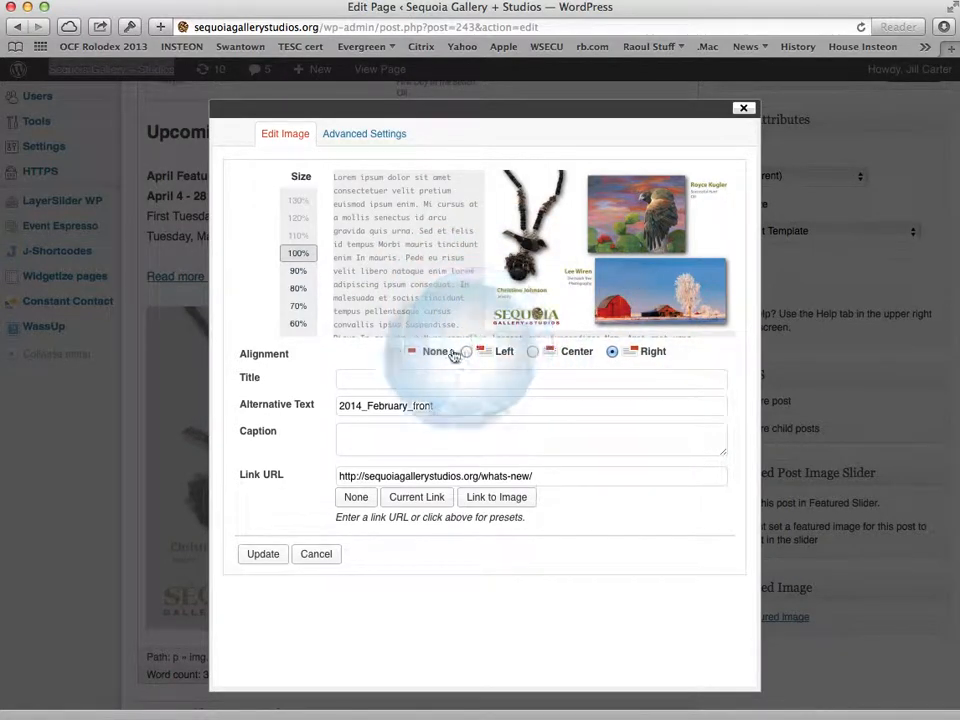
pyautogui.click(394, 352)
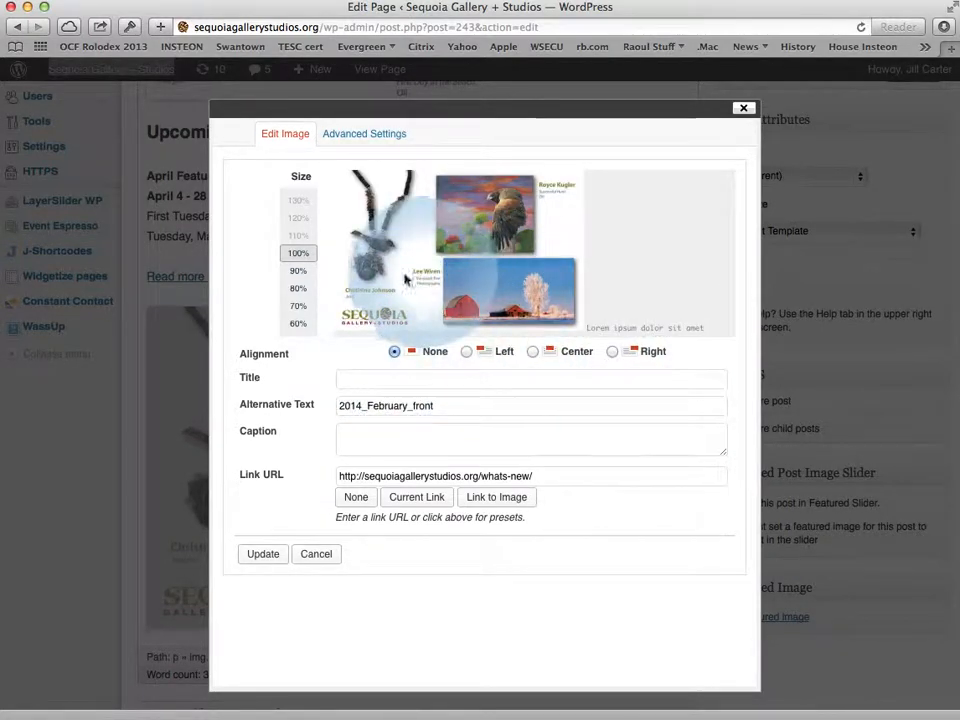
# Step: Apply the edited image settings to the upcoming show image on the page
pyautogui.click(284, 556)
pyautogui.scroll(-3, 366, 438)
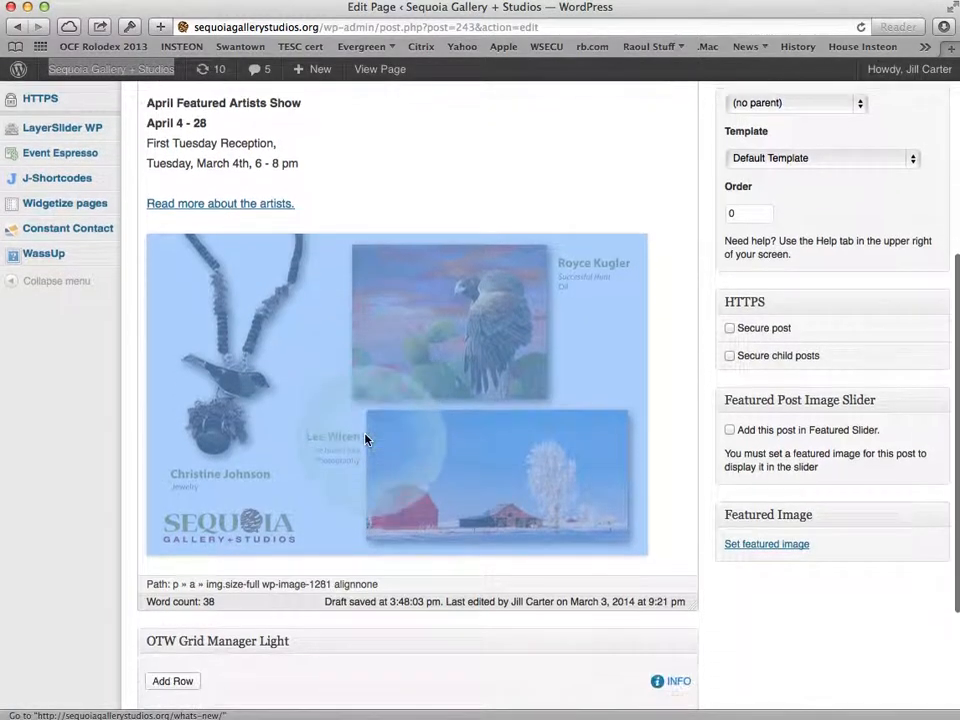
# Step: Change the month in the upcoming show's Tuesday reception date to April
pyautogui.scroll(5, 350, 395)
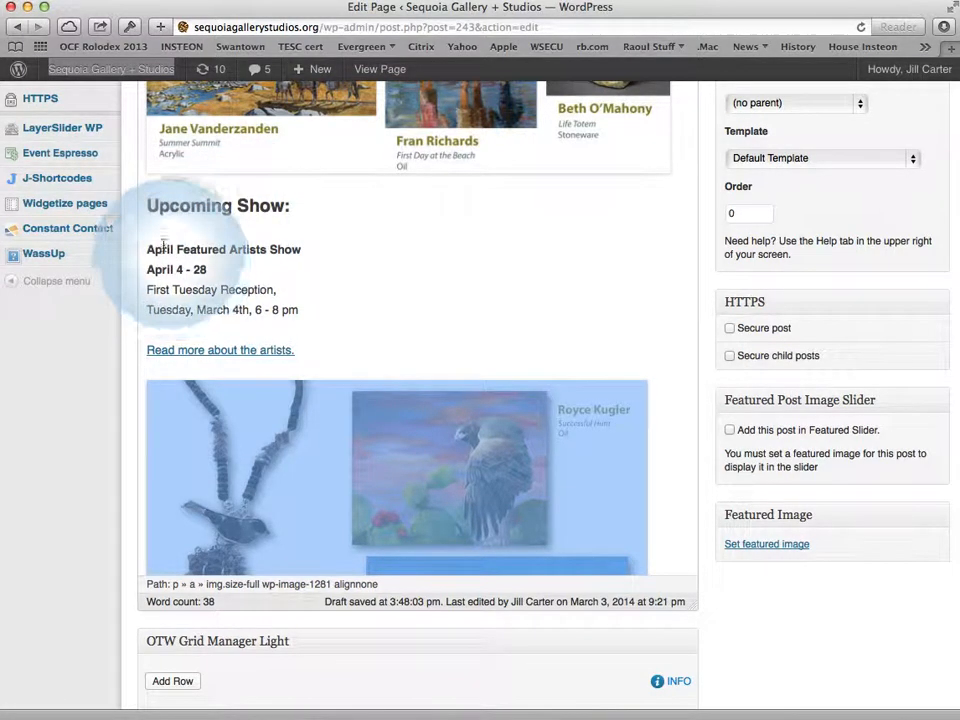
pyautogui.doubleClick(200, 310)
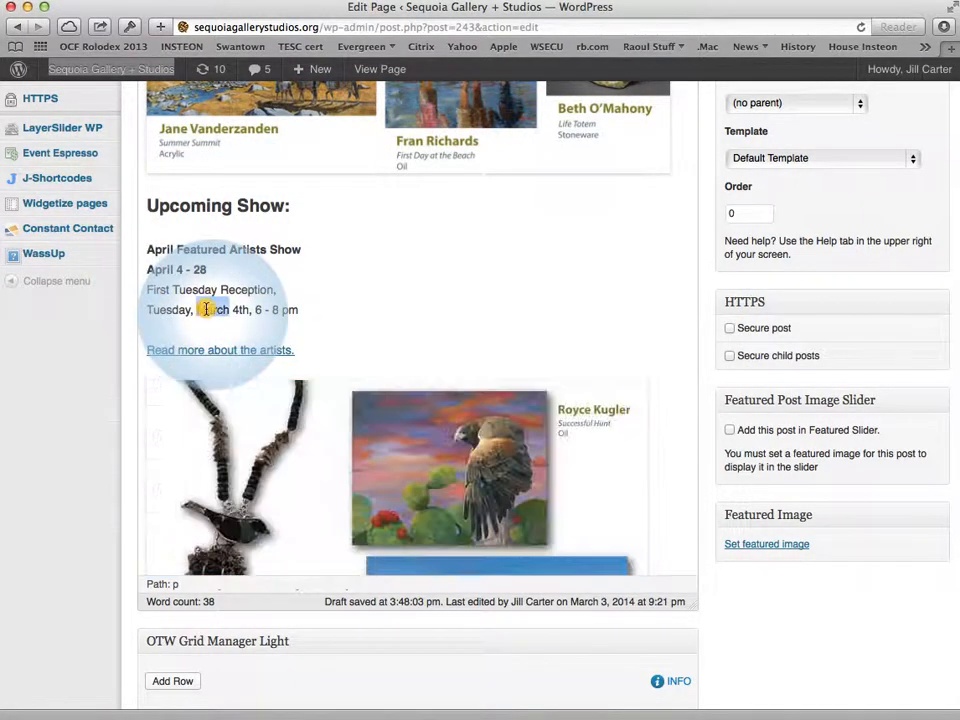
pyautogui.write('April')
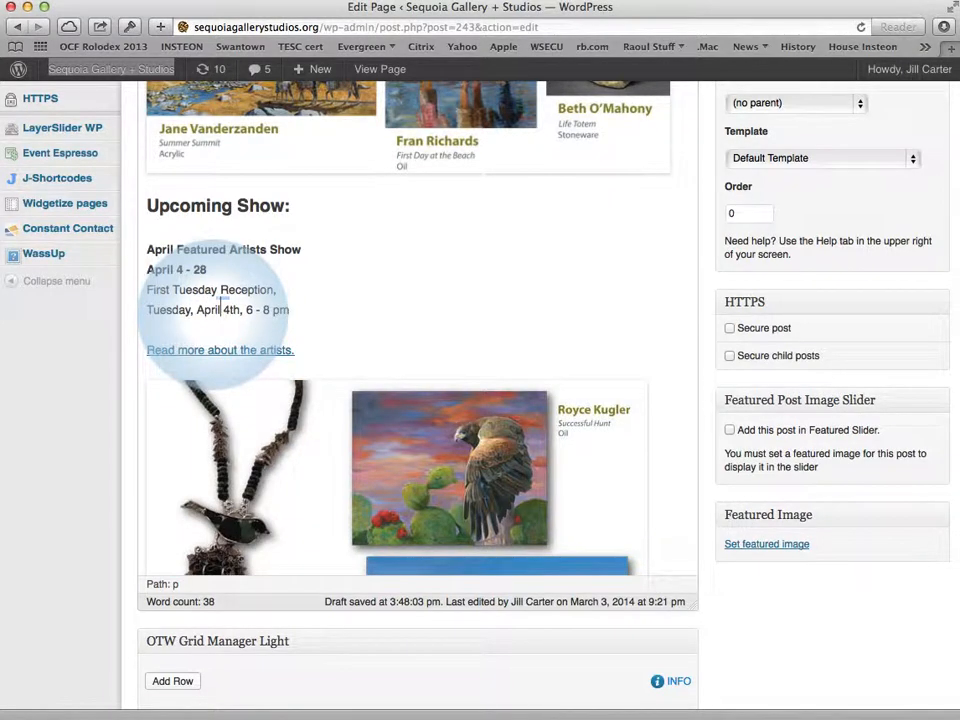
# Step: Review the finished Upcoming Show section and save the changes to the published Exhibitions page
pyautogui.scroll(-1, 557, 420)
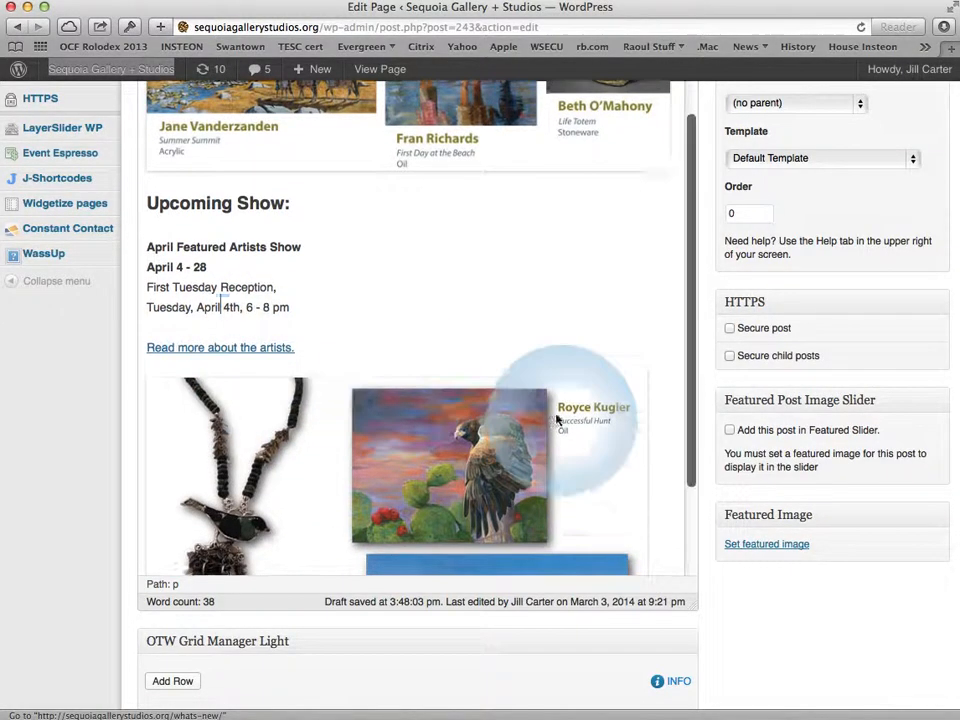
pyautogui.scroll(-2, 557, 420)
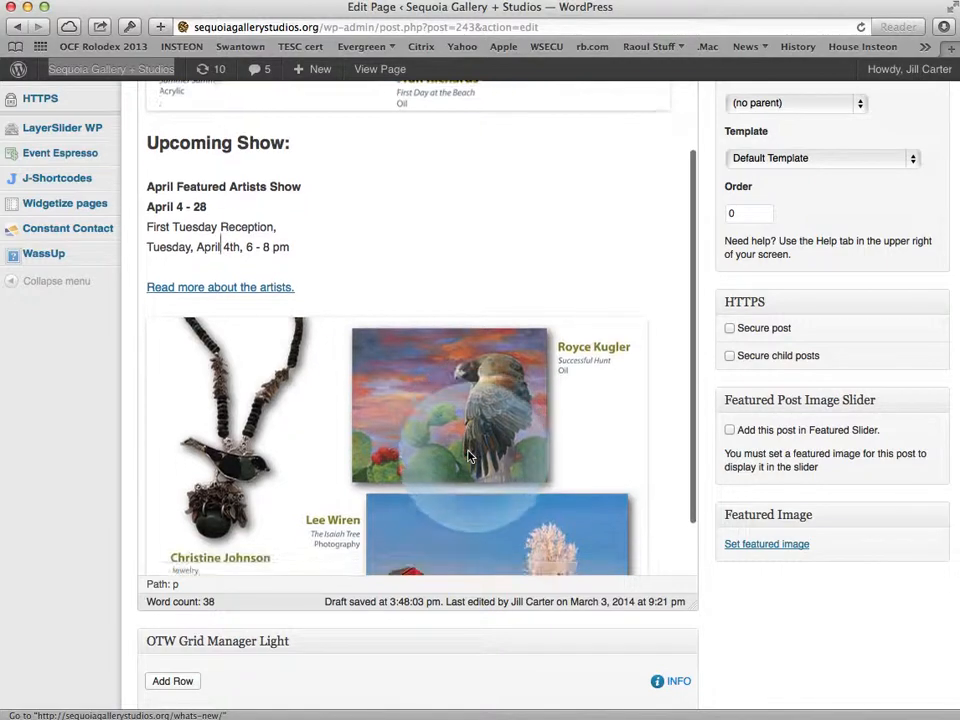
pyautogui.scroll(-3, 470, 456)
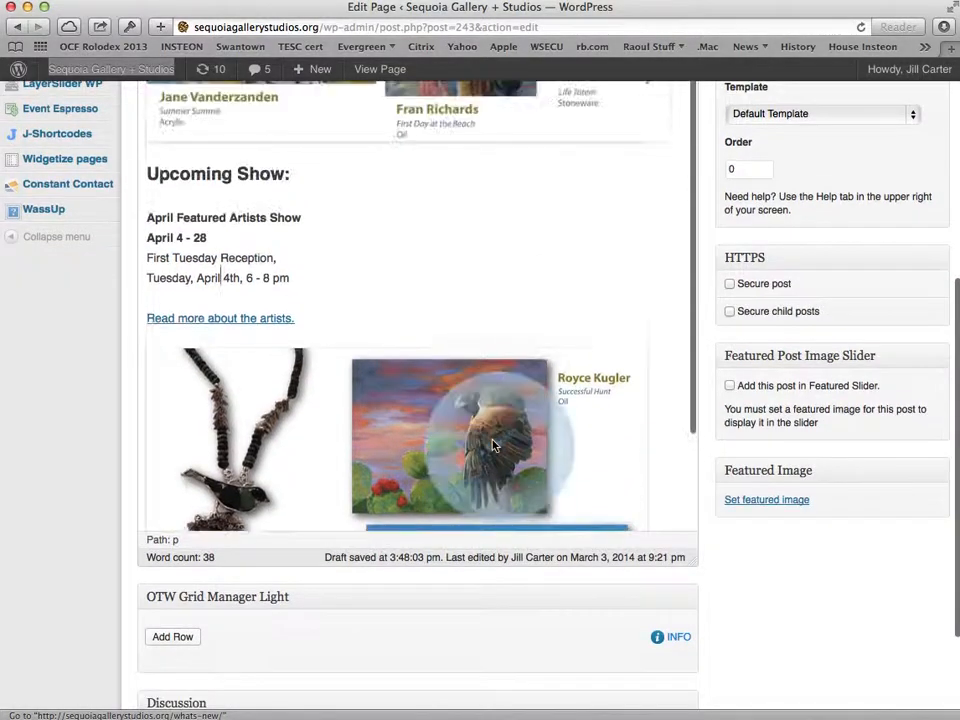
pyautogui.scroll(10, 549, 315)
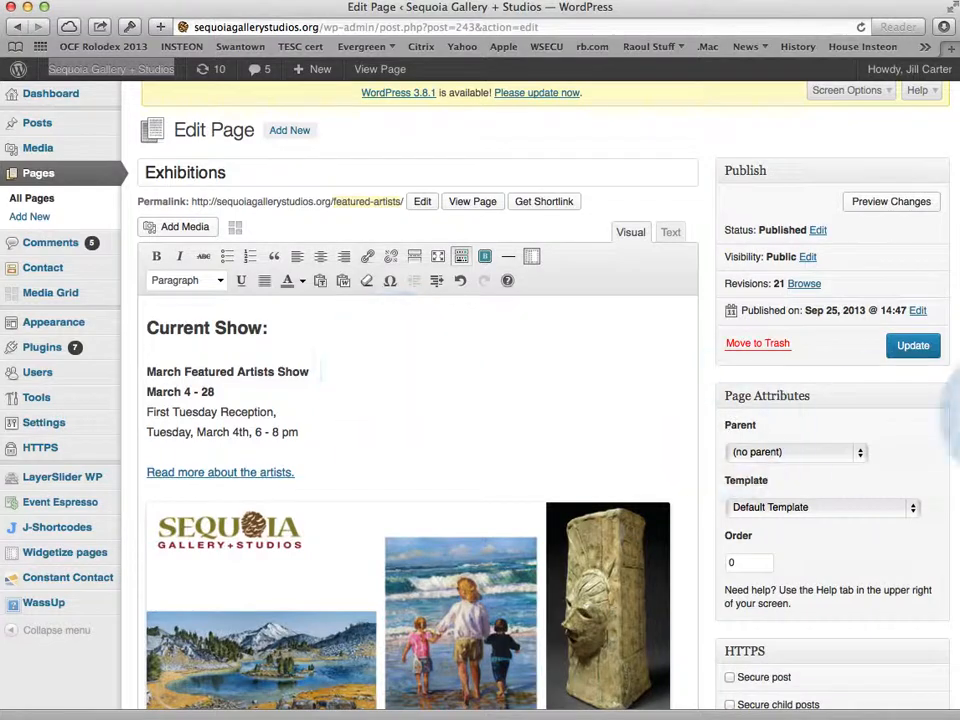
pyautogui.click(903, 347)
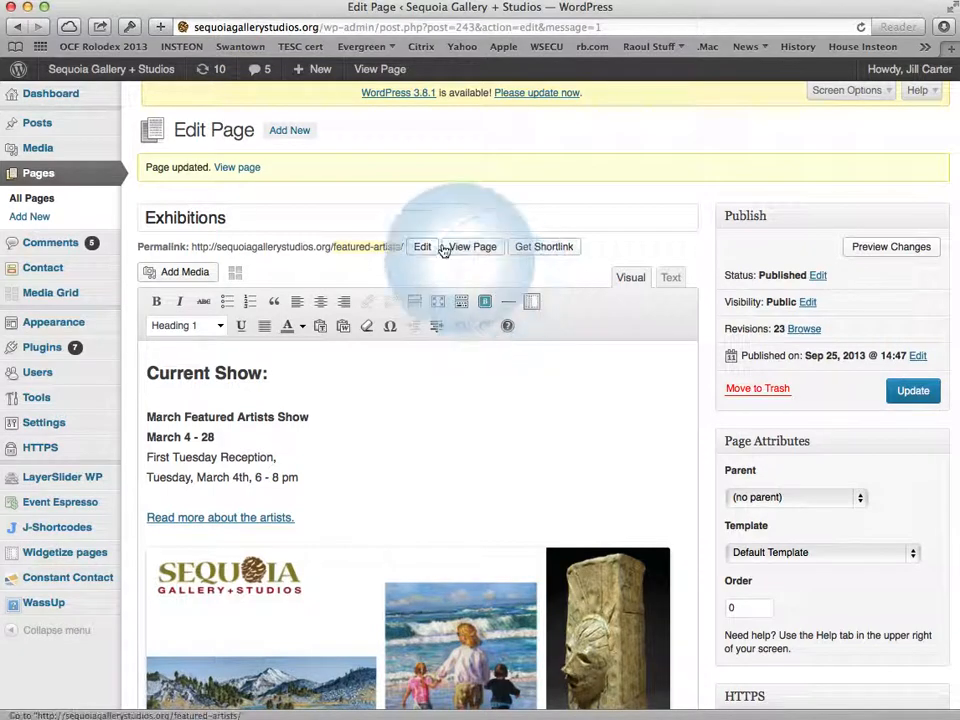
# Step: View the live Exhibitions page and check the Current Show and Upcoming Show sections
pyautogui.click(368, 72)
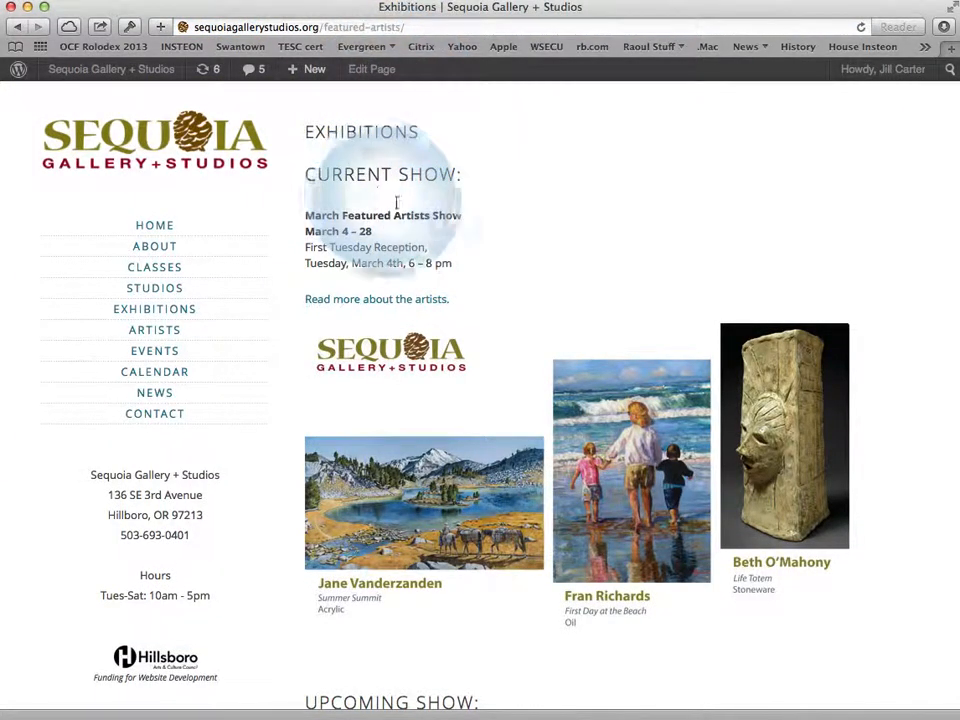
pyautogui.scroll(-2, 459, 287)
pyautogui.scroll(-8, 407, 280)
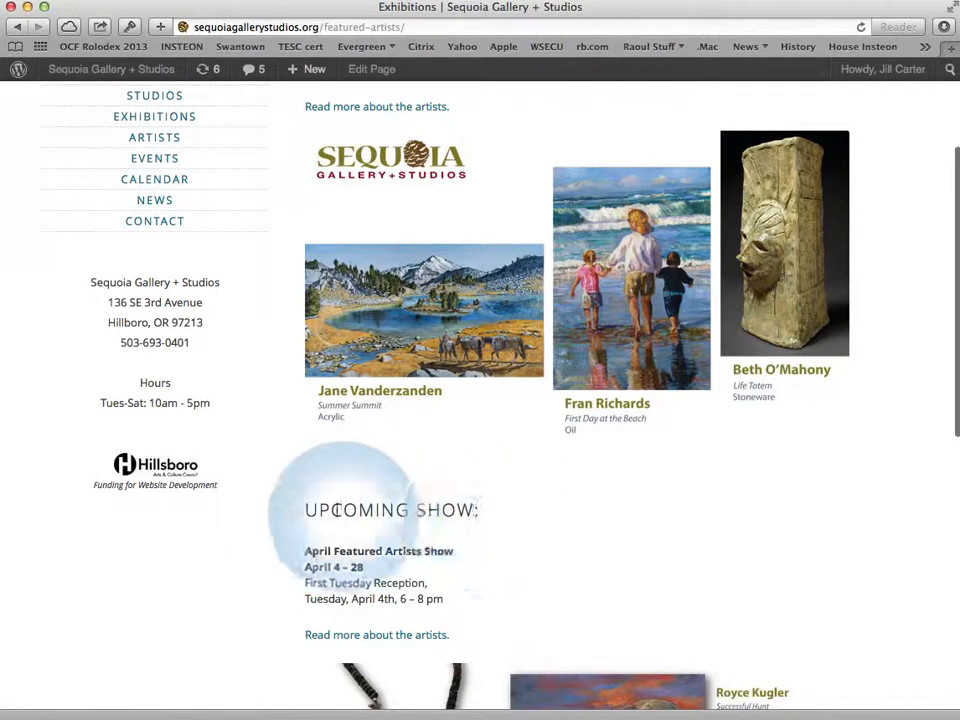
pyautogui.scroll(-7, 541, 514)
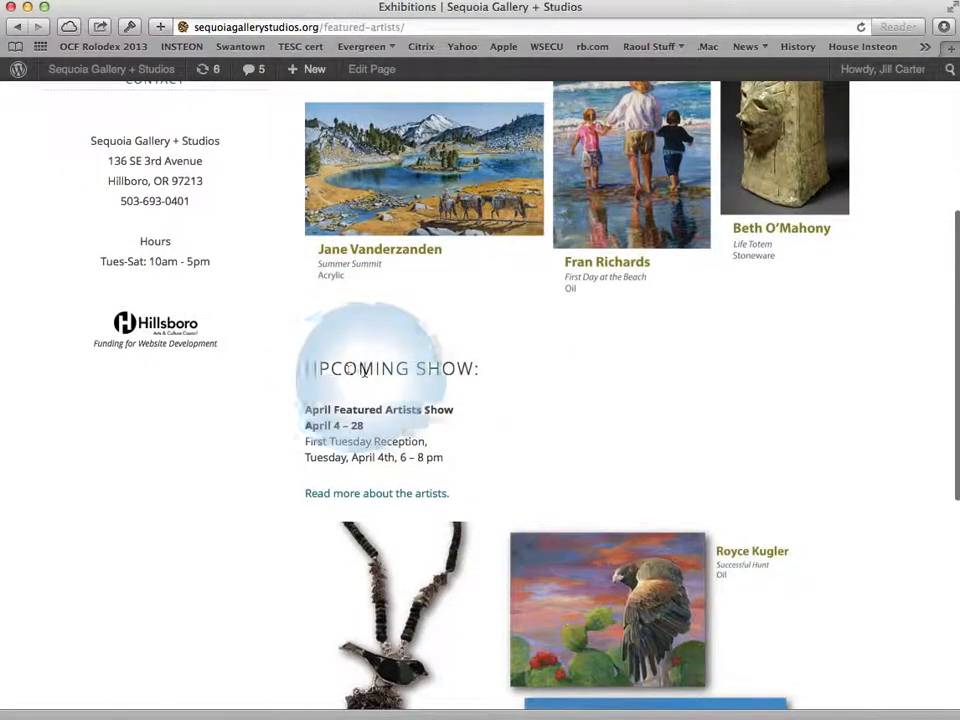
pyautogui.scroll(-3, 376, 374)
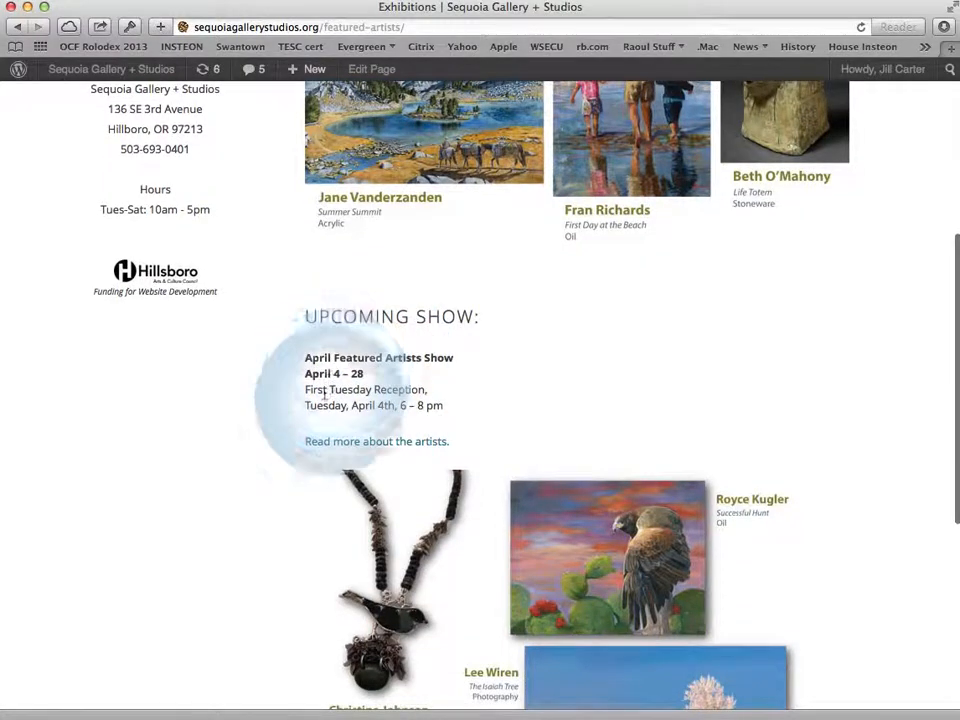
pyautogui.scroll(-1, 712, 451)
pyautogui.scroll(-5, 712, 451)
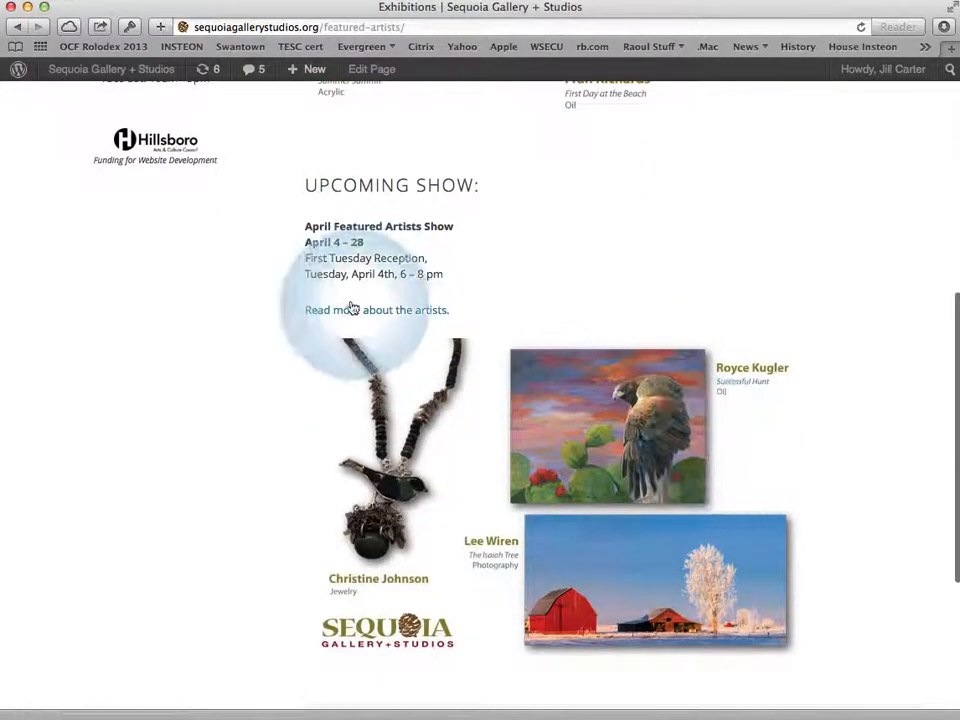
# Step: Test the upcoming show image's link, return to the Exhibitions page and look over the whole page
pyautogui.click(501, 478)
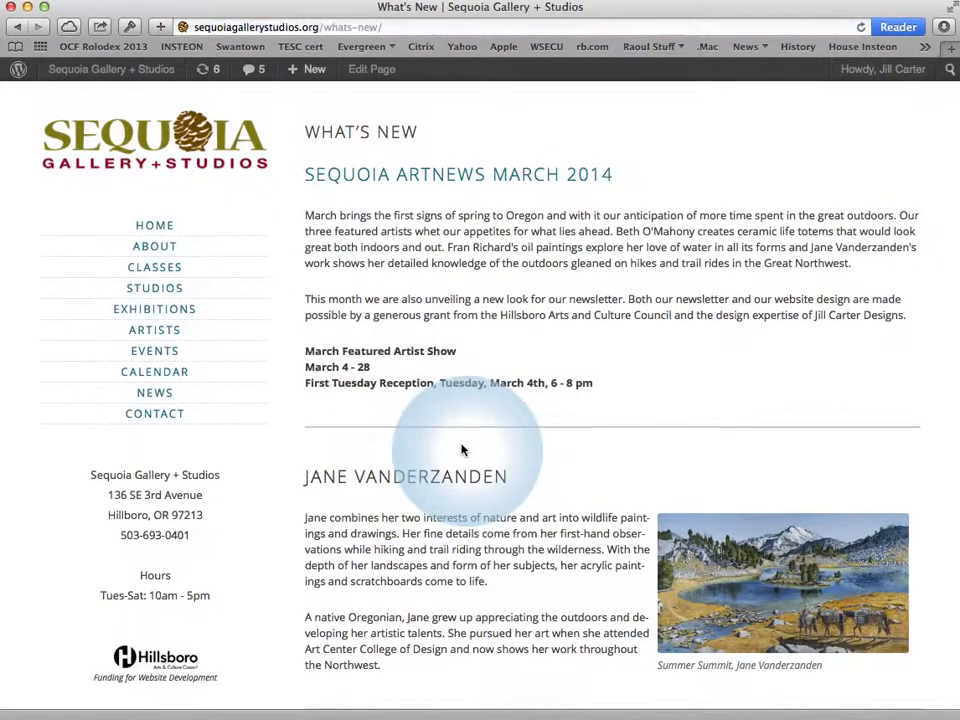
pyautogui.click(18, 27)
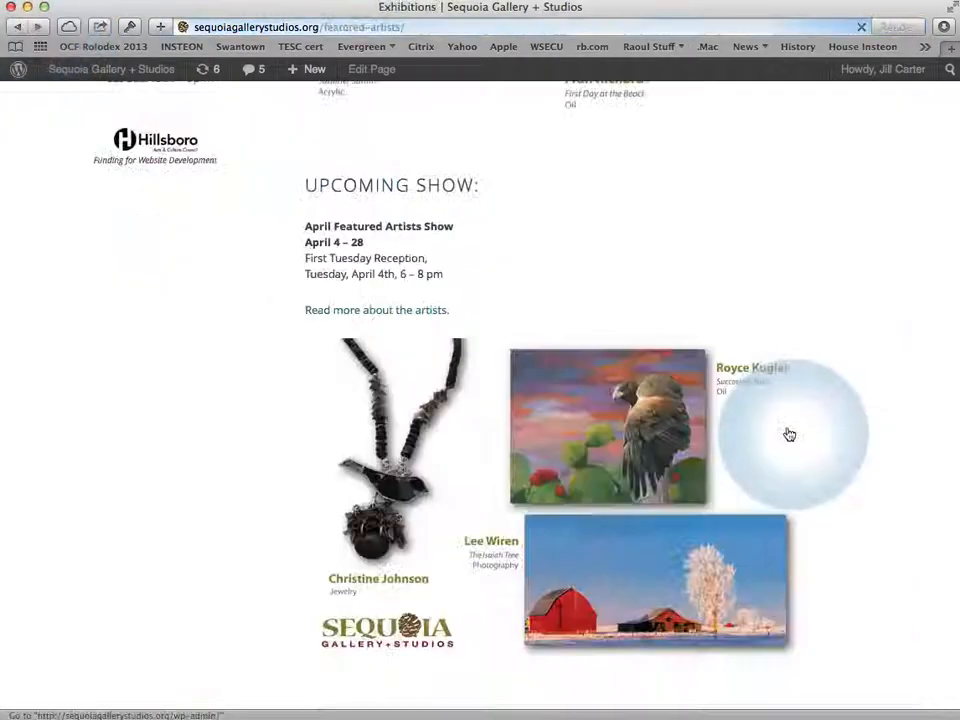
pyautogui.scroll(-5, 634, 444)
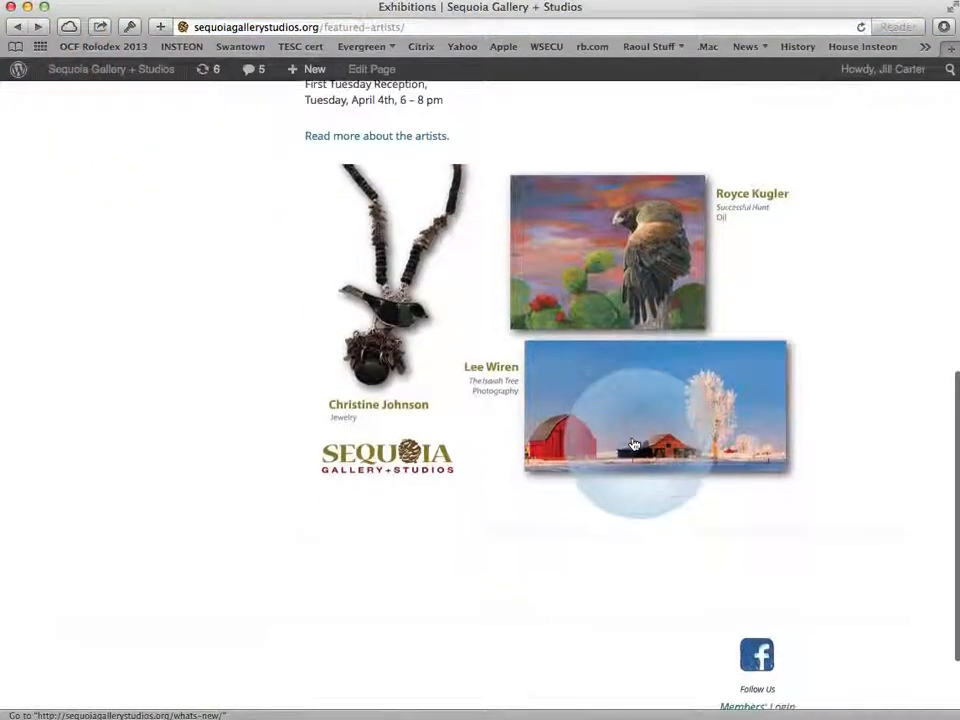
pyautogui.scroll(15, 634, 444)
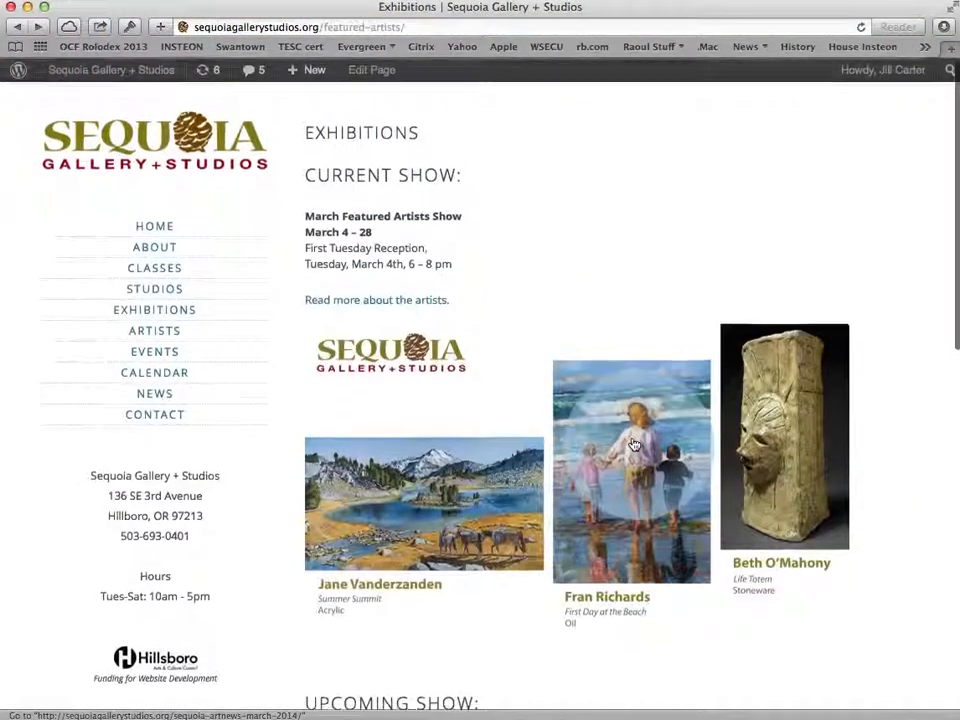